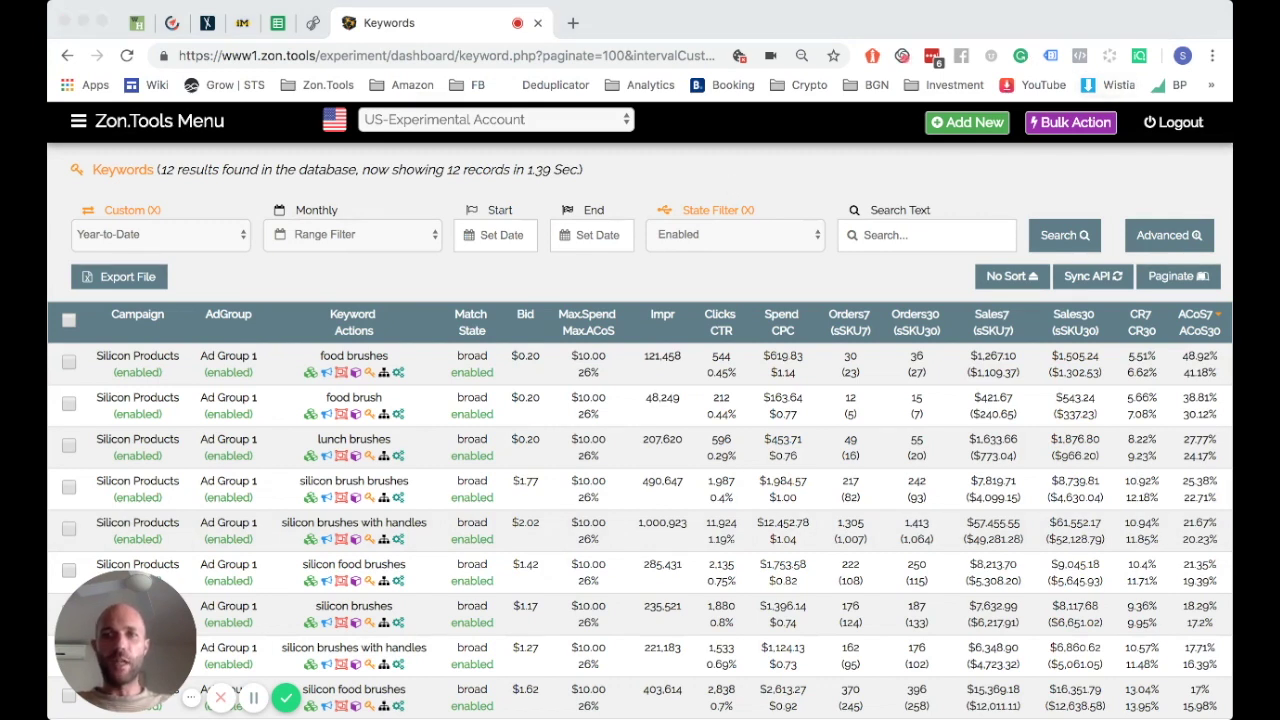
# Select only the food brushes keyword in the Keywords table
pyautogui.click(487, 280)
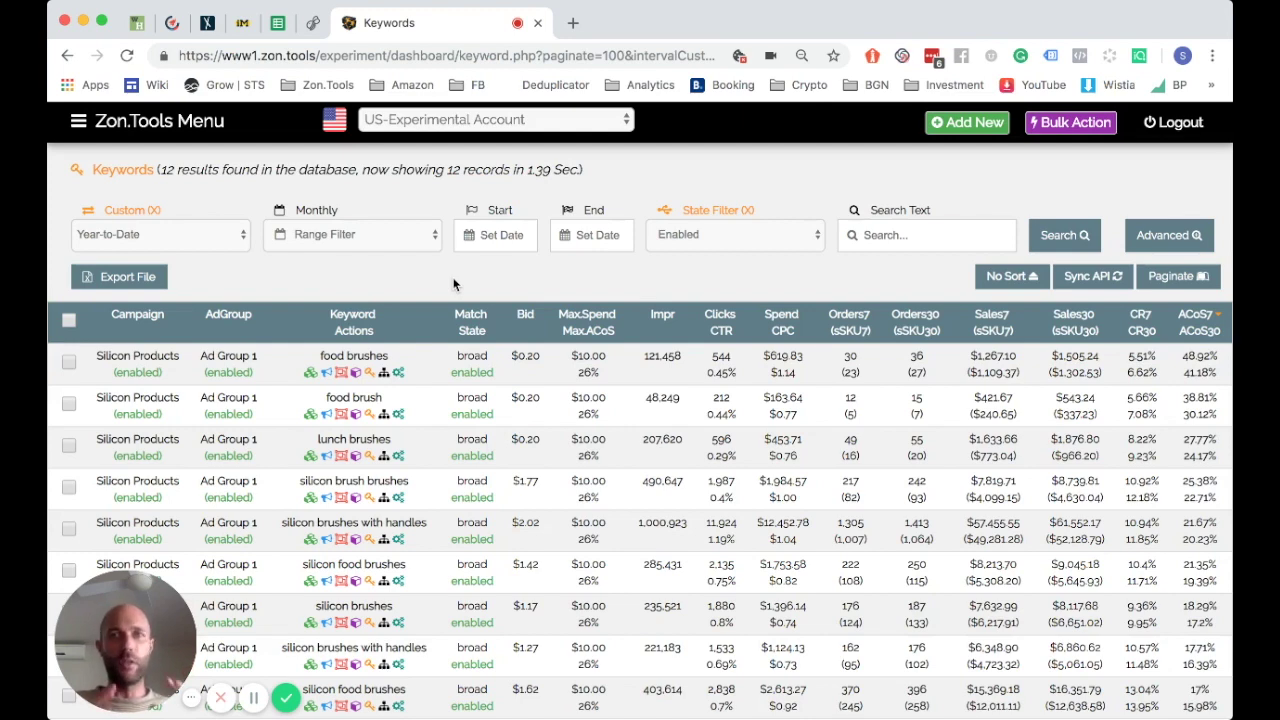
pyautogui.scroll(-2, 465, 270)
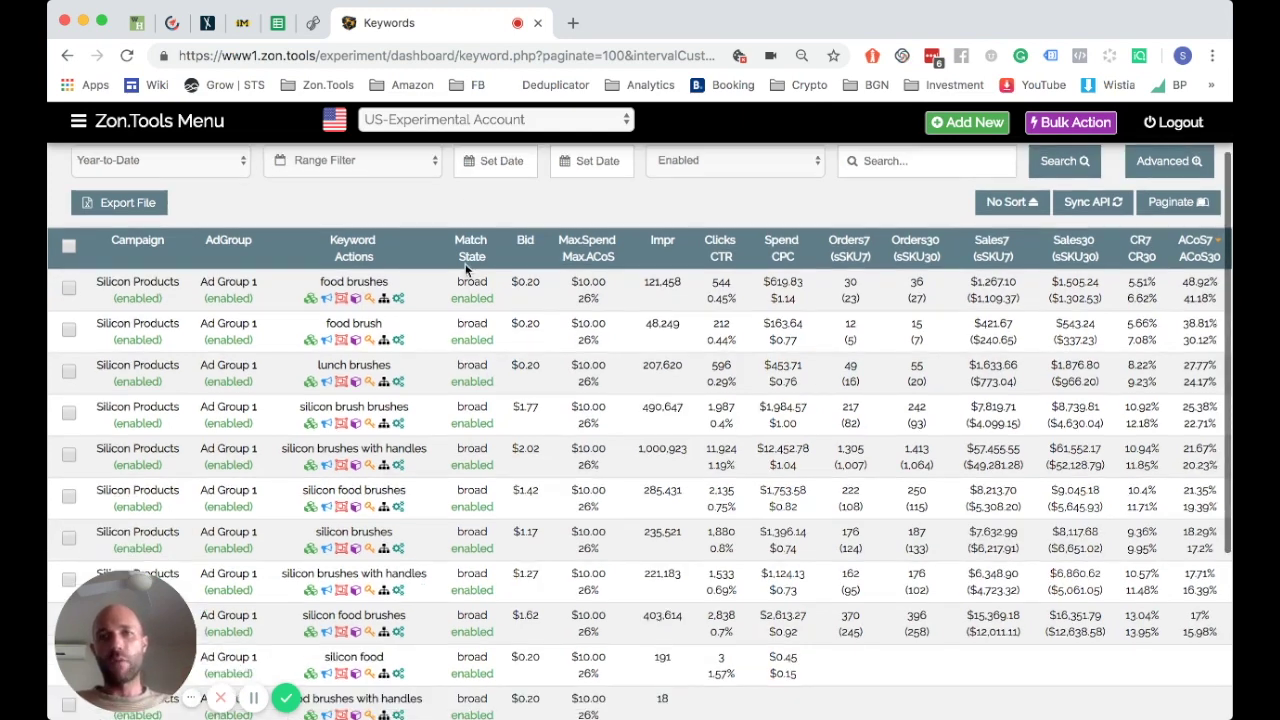
pyautogui.scroll(2, 465, 270)
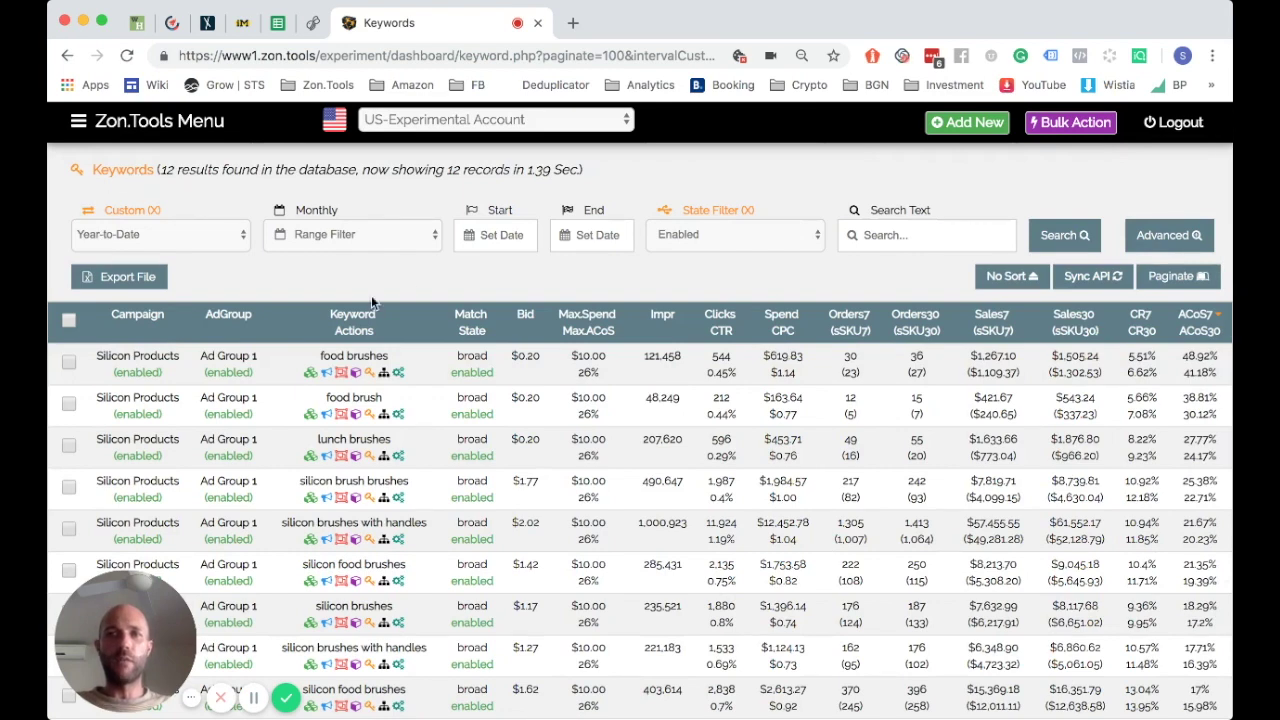
pyautogui.scroll(-1, 249, 307)
pyautogui.scroll(-1, 160, 310)
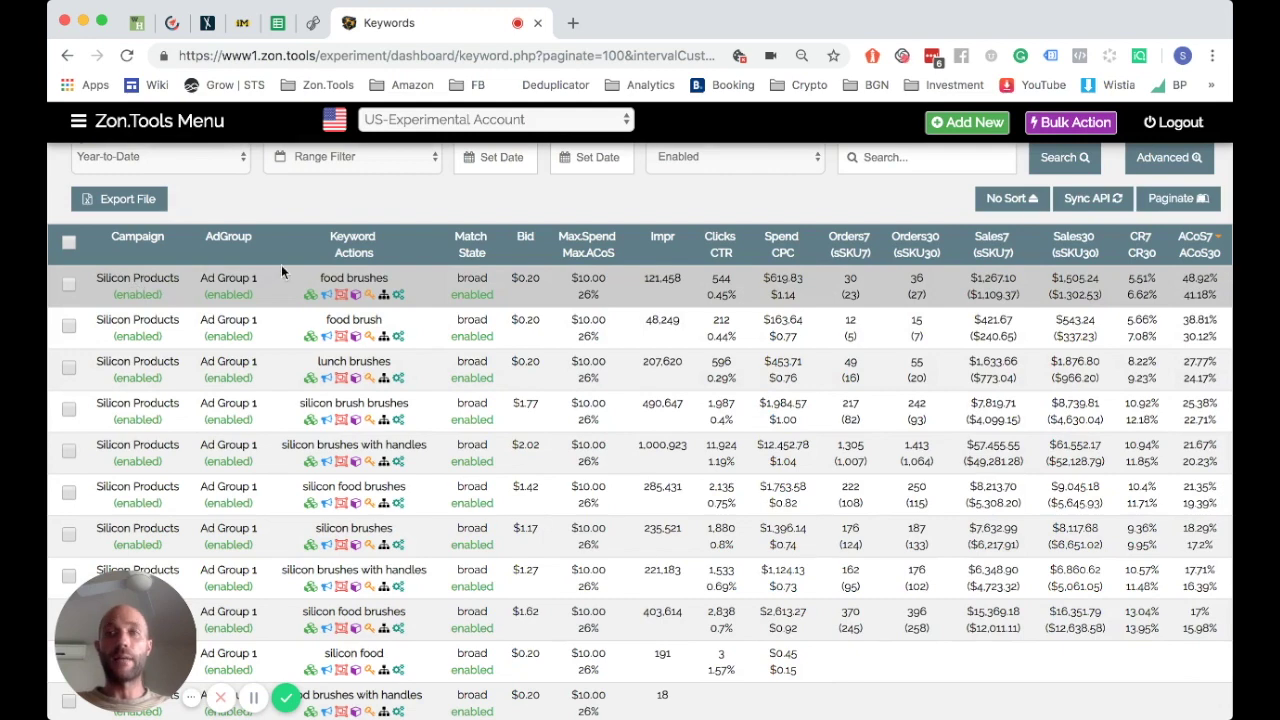
pyautogui.scroll(-1, 281, 268)
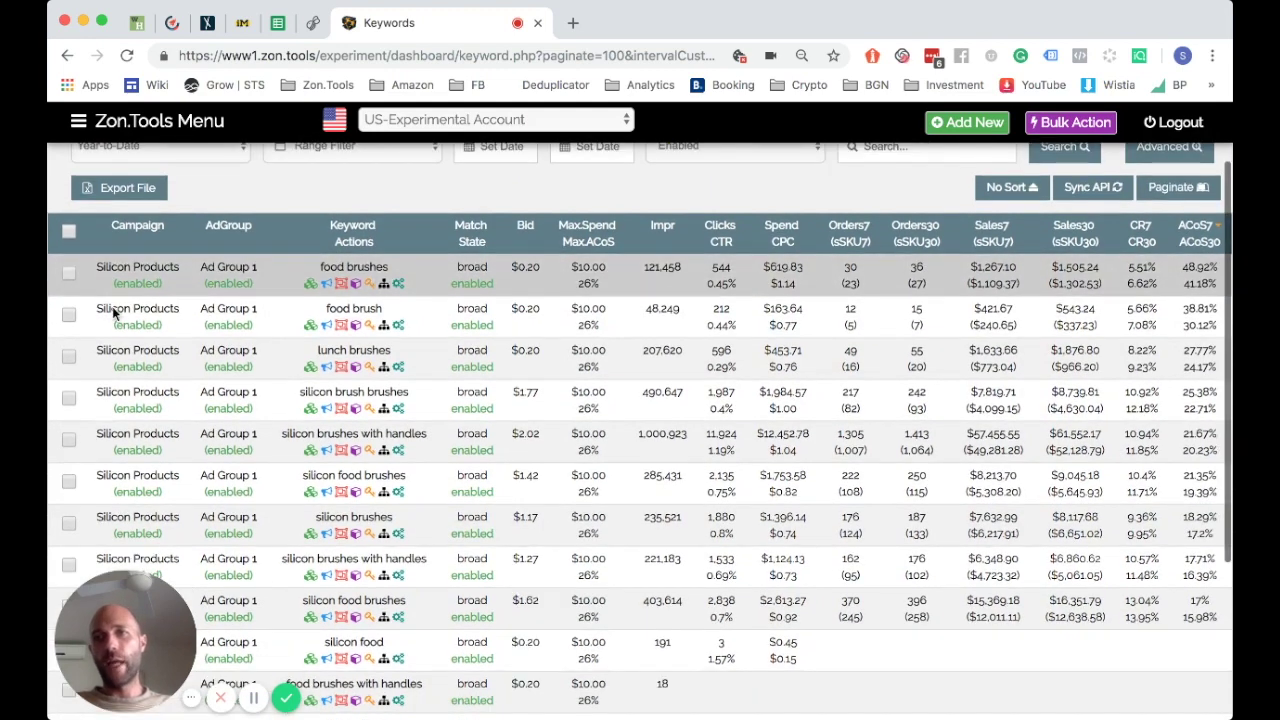
pyautogui.click(70, 232)
pyautogui.click(70, 232)
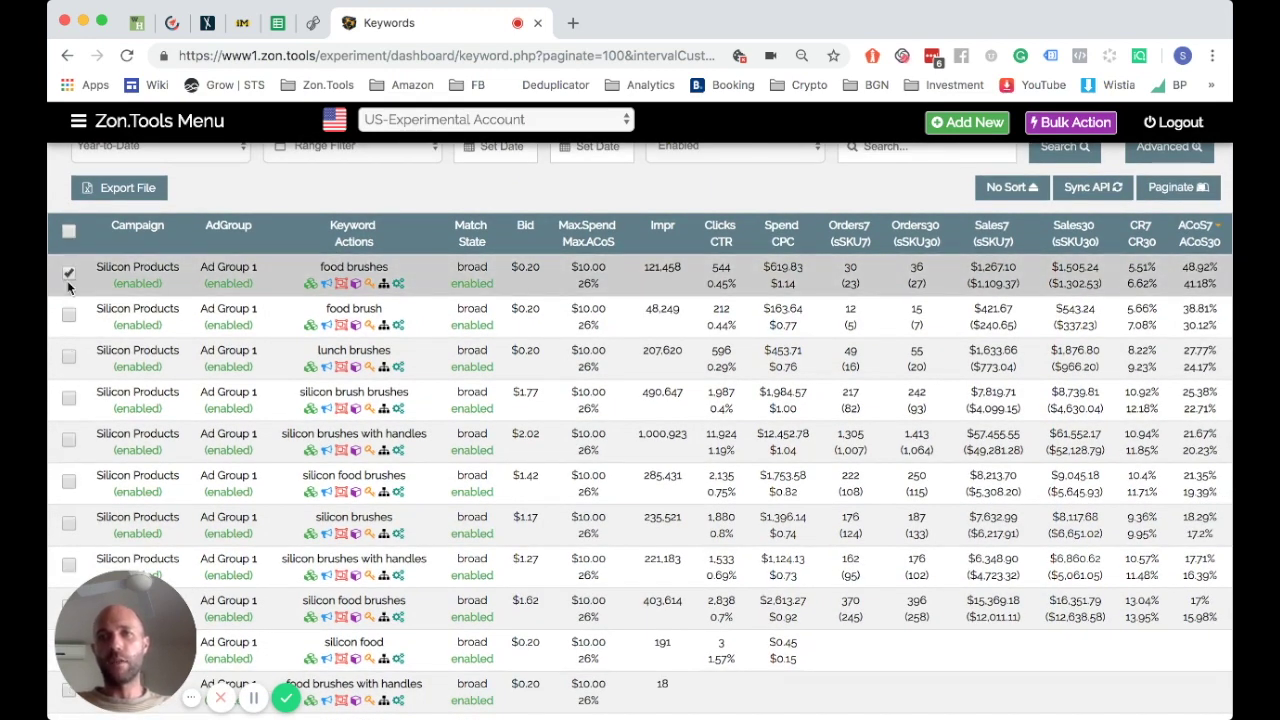
# Add food brush and lunch brushes to the selection, checking lunch brushes' 26% max ACoS
pyautogui.click(68, 315)
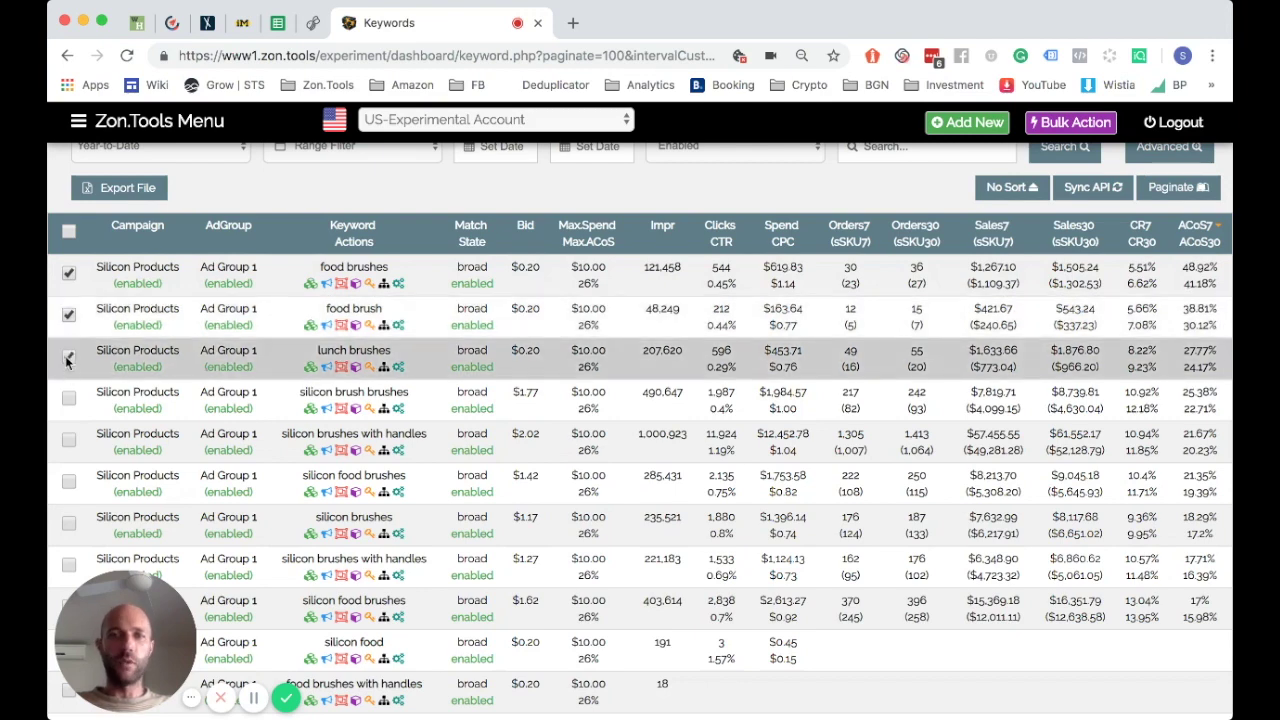
pyautogui.click(68, 357)
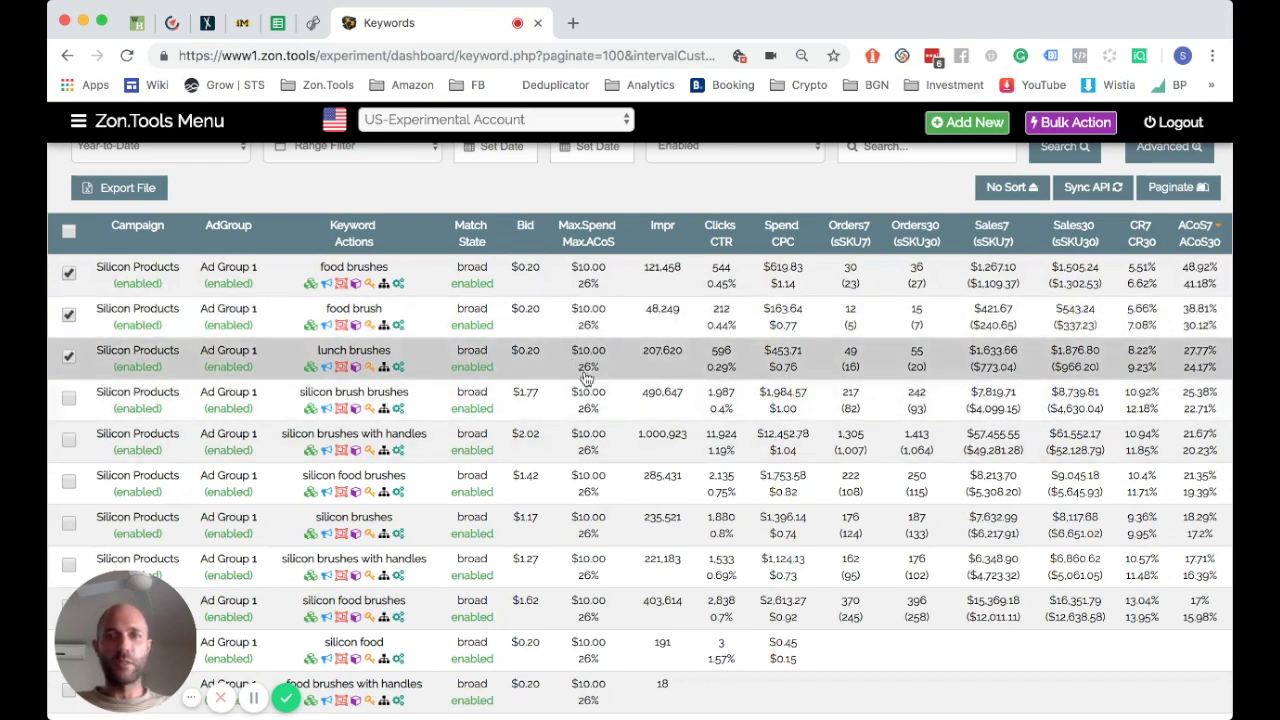
pyautogui.moveTo(567, 372); pyautogui.dragTo(603, 377)
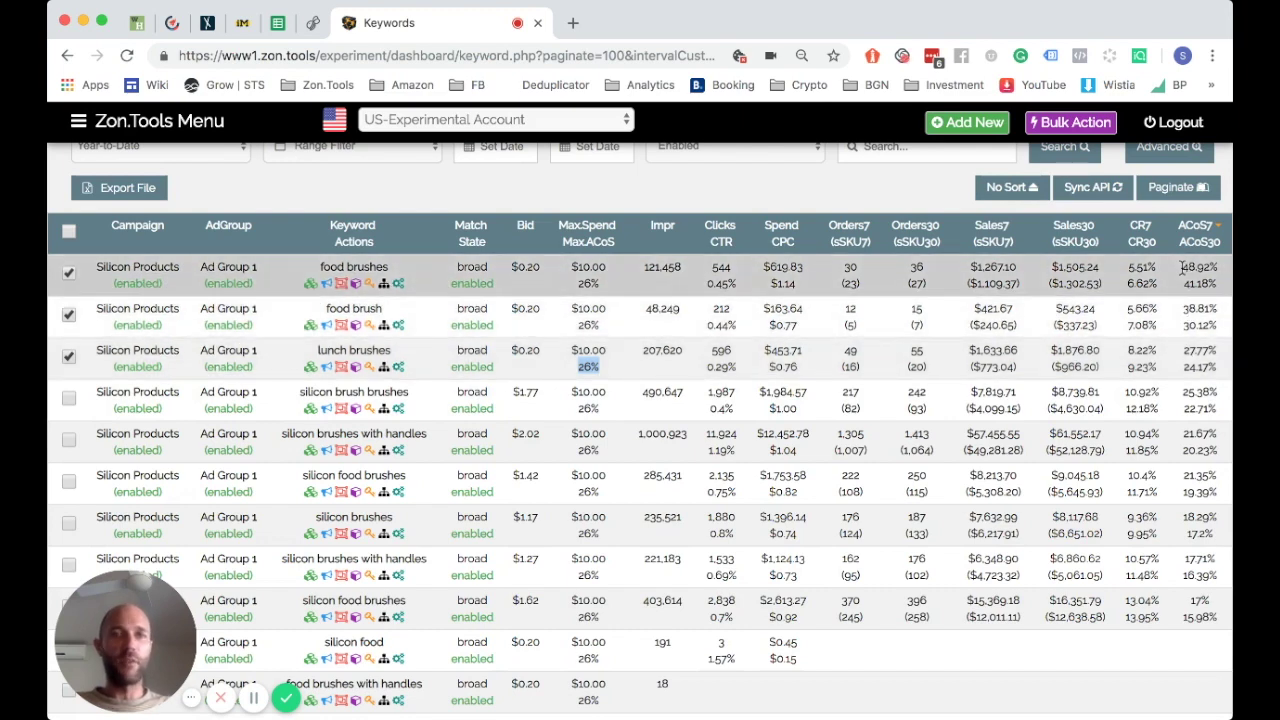
pyautogui.click(624, 373)
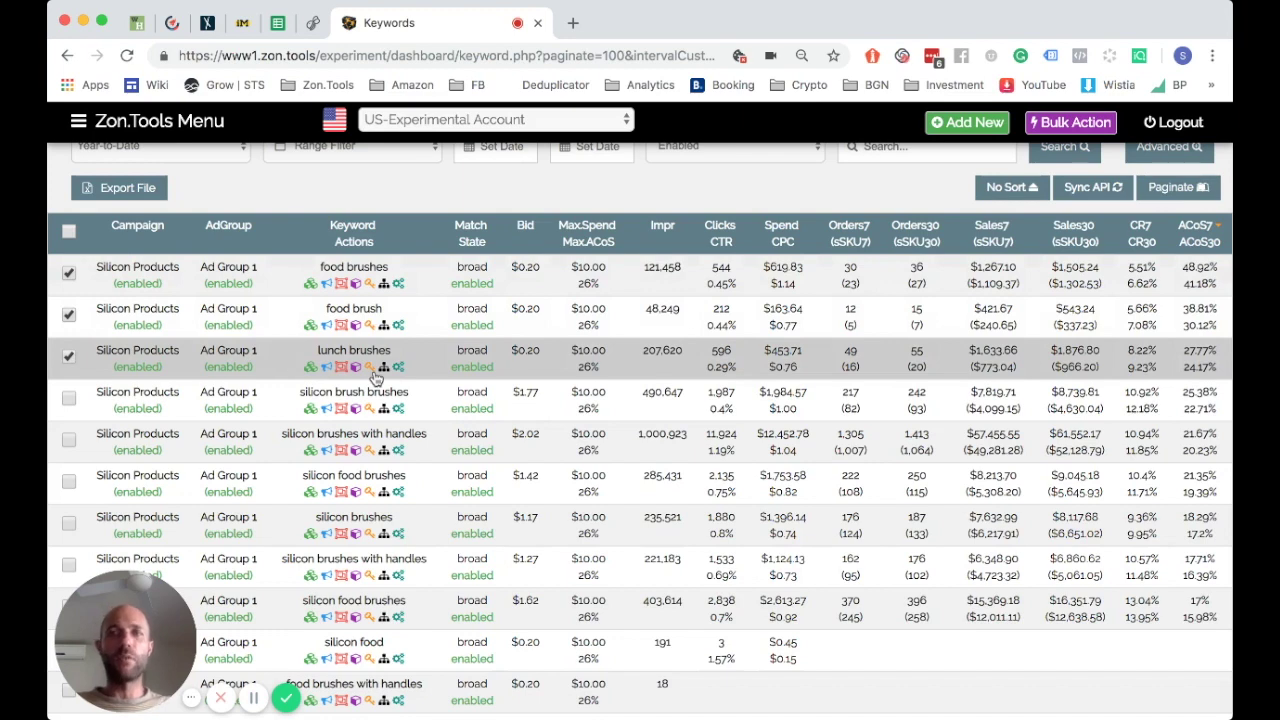
pyautogui.scroll(2, 300, 375)
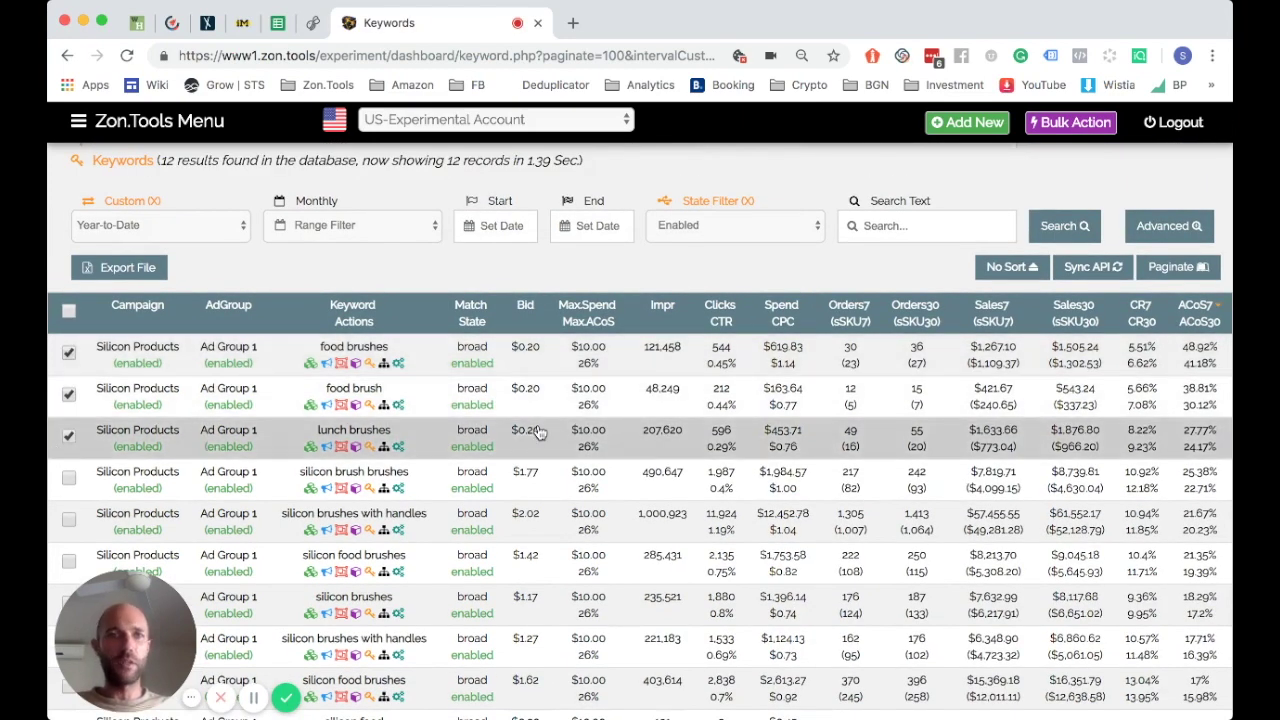
# In the Bulk Rule Editor, set Rule Editor 1 to Max.ACoS '- Change To' with value 50
pyautogui.click(1069, 125)
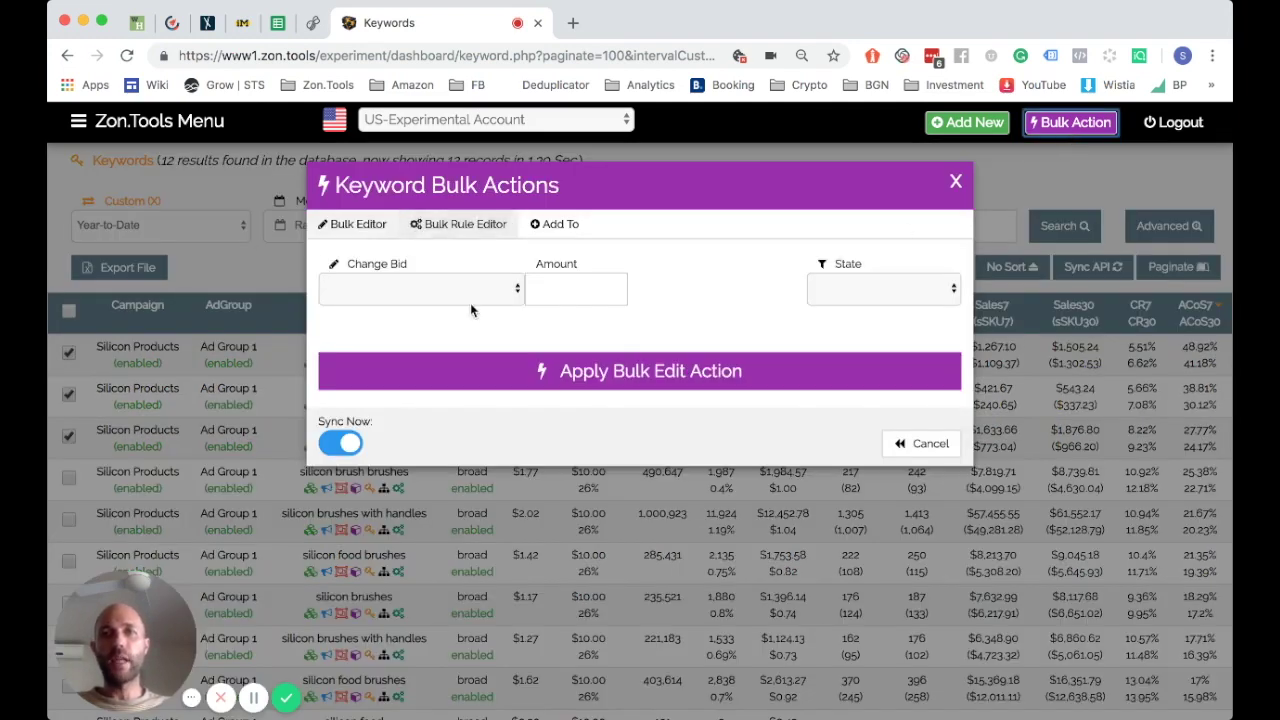
pyautogui.click(474, 229)
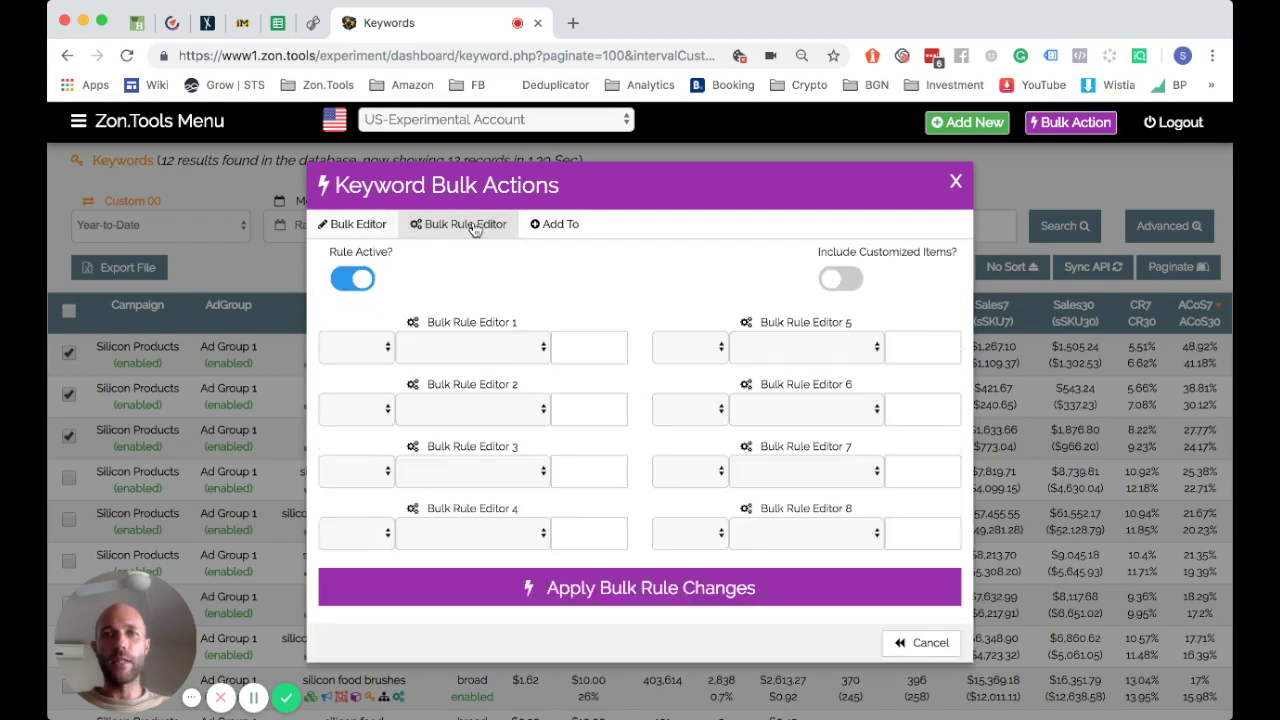
pyautogui.click(377, 358)
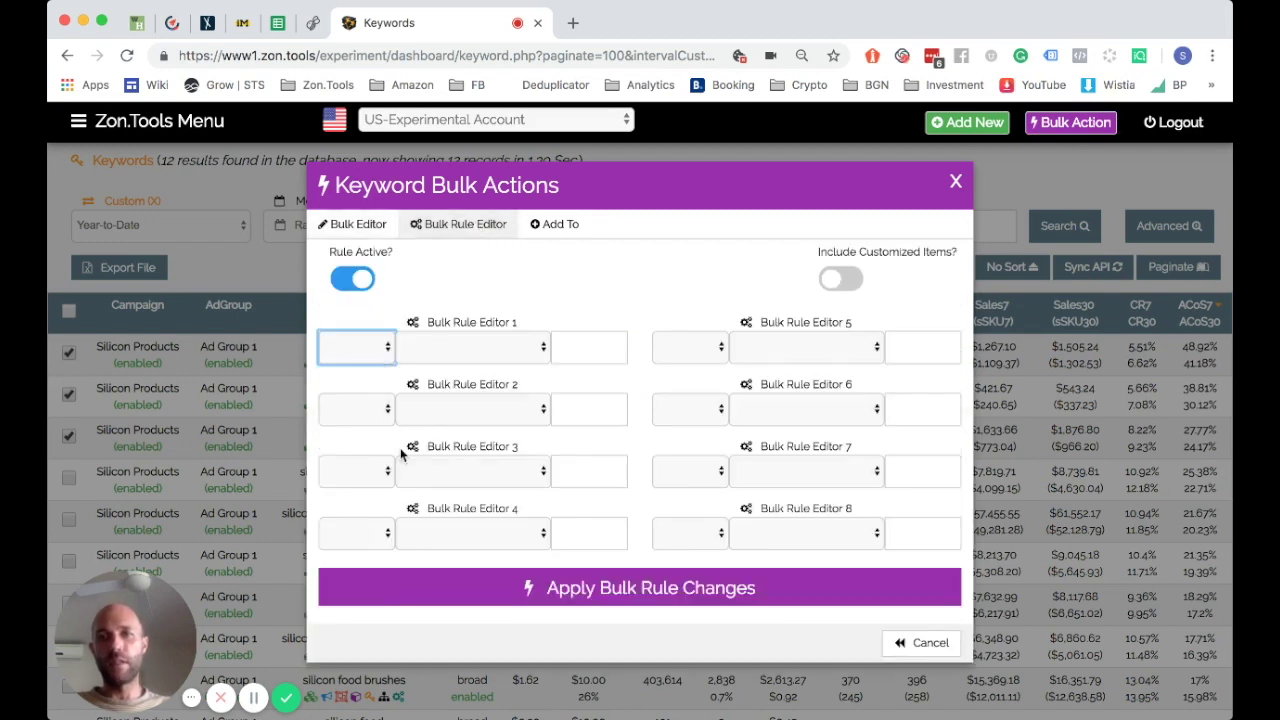
pyautogui.click(381, 367)
pyautogui.click(483, 358)
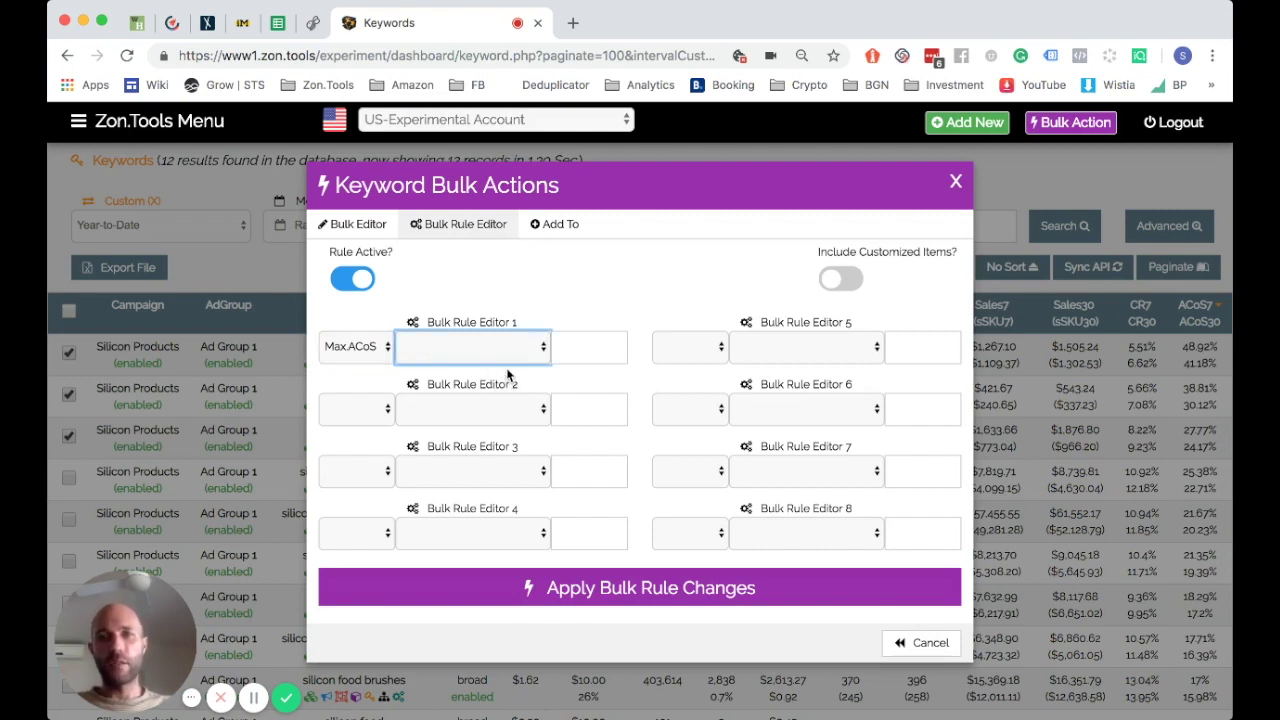
pyautogui.click(507, 375)
pyautogui.click(581, 349)
pyautogui.write('50')
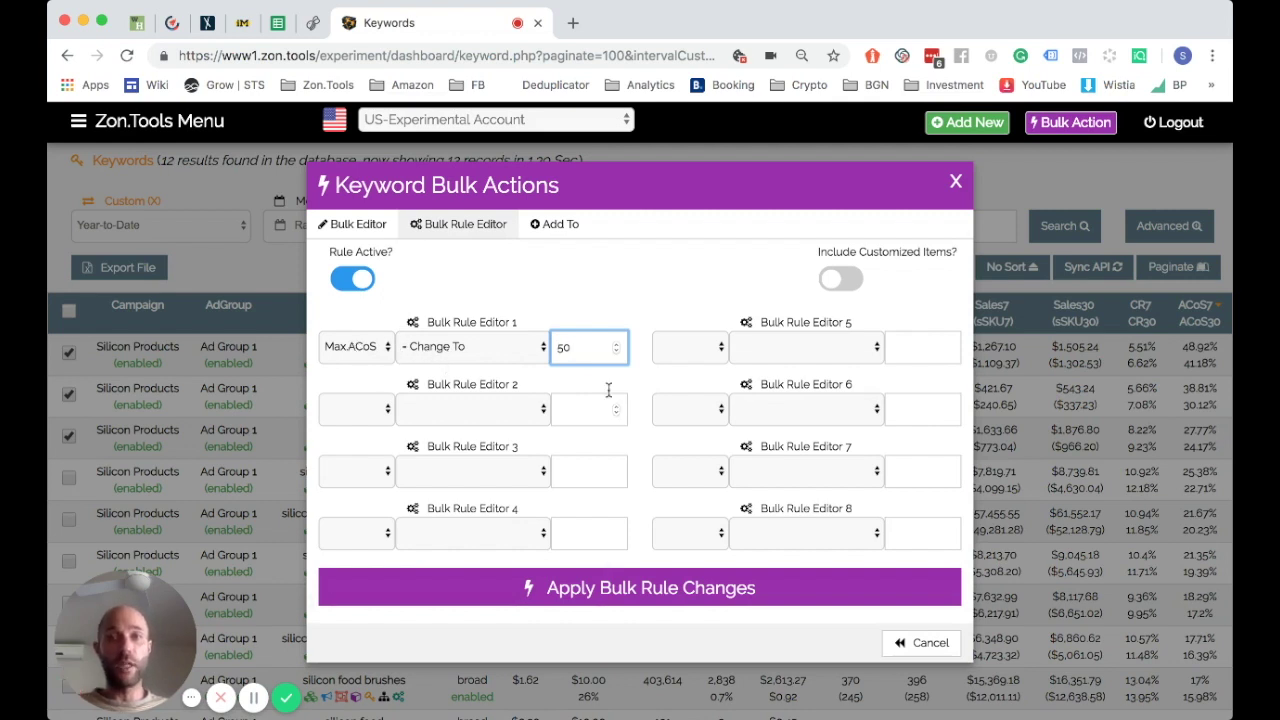
# Apply the Max.ACoS 50 rule, then re-tick lunch brushes, food brush and food brushes
pyautogui.click(572, 586)
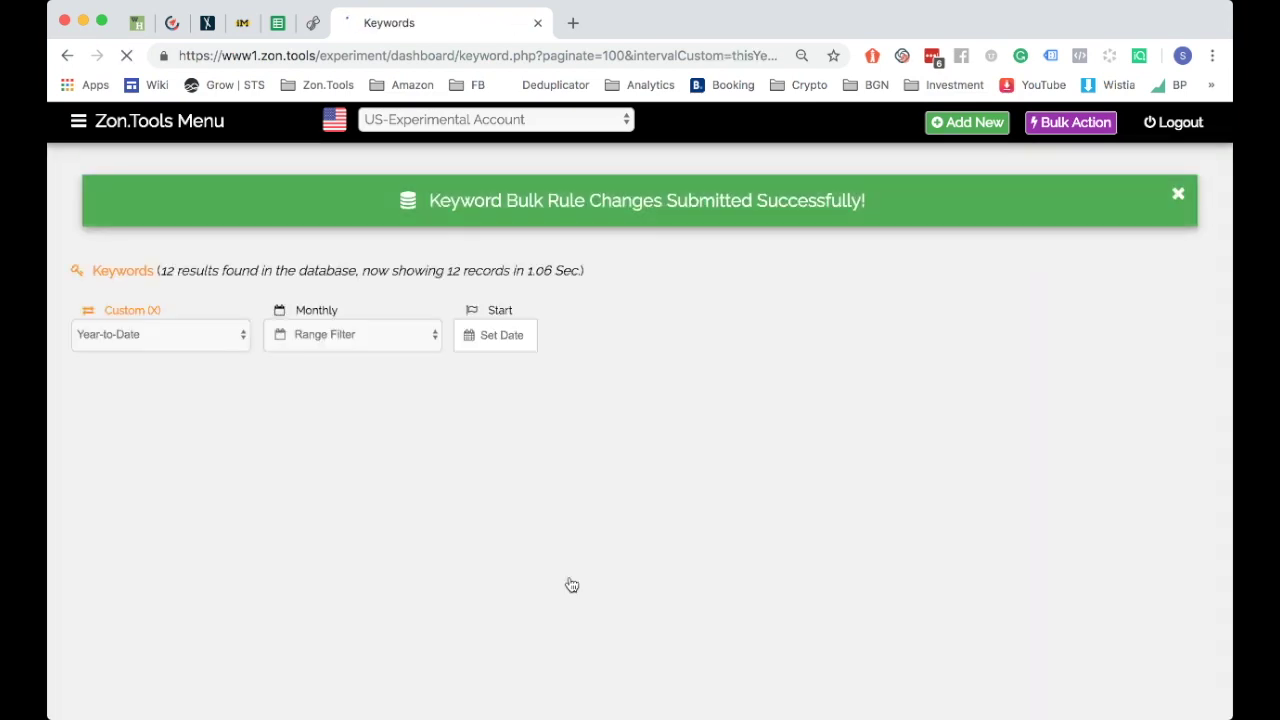
pyautogui.scroll(-2, 572, 586)
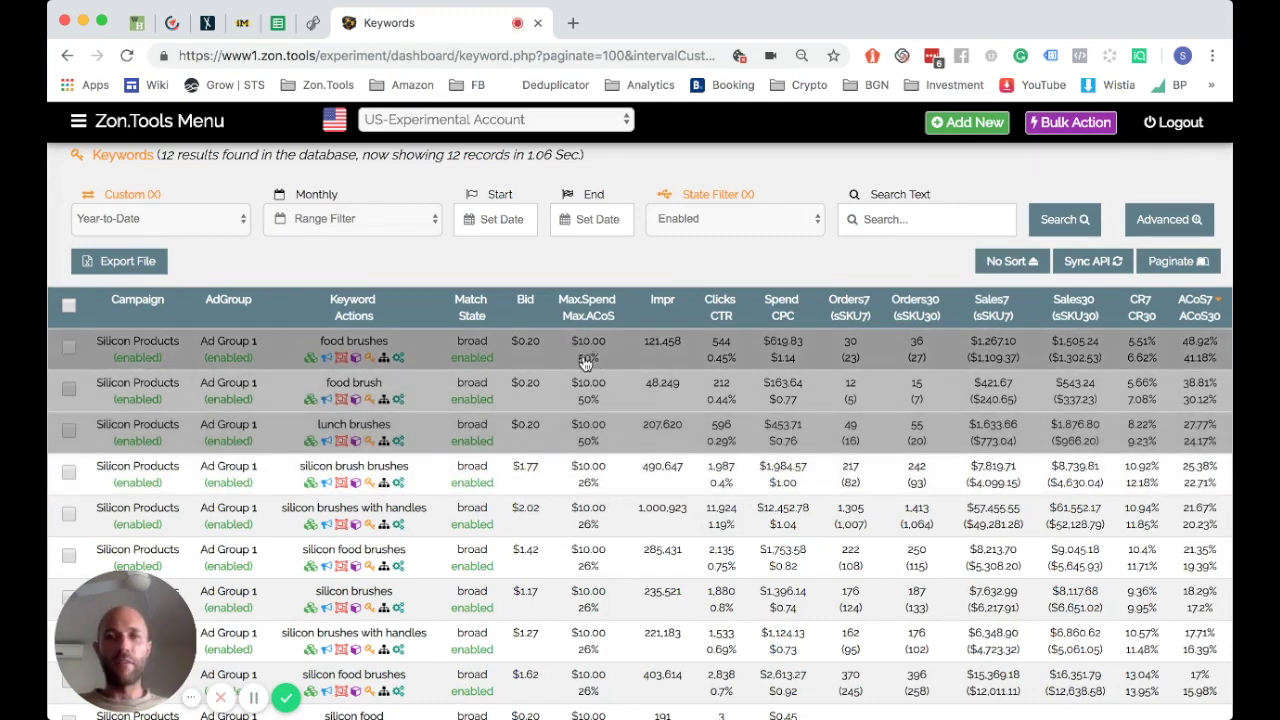
pyautogui.click(68, 432)
pyautogui.click(68, 389)
pyautogui.click(68, 347)
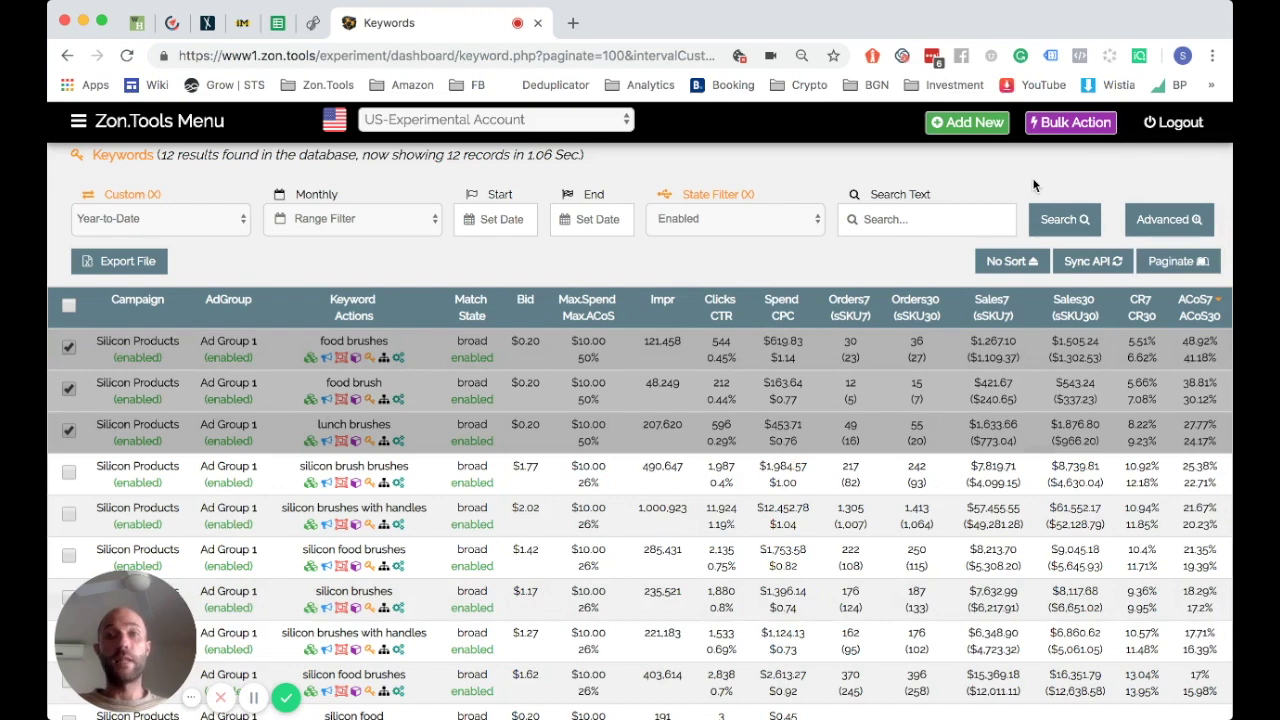
# Submit a second bulk rule changing the three keywords' Max.ACoS to 26
pyautogui.click(1042, 127)
pyautogui.click(437, 228)
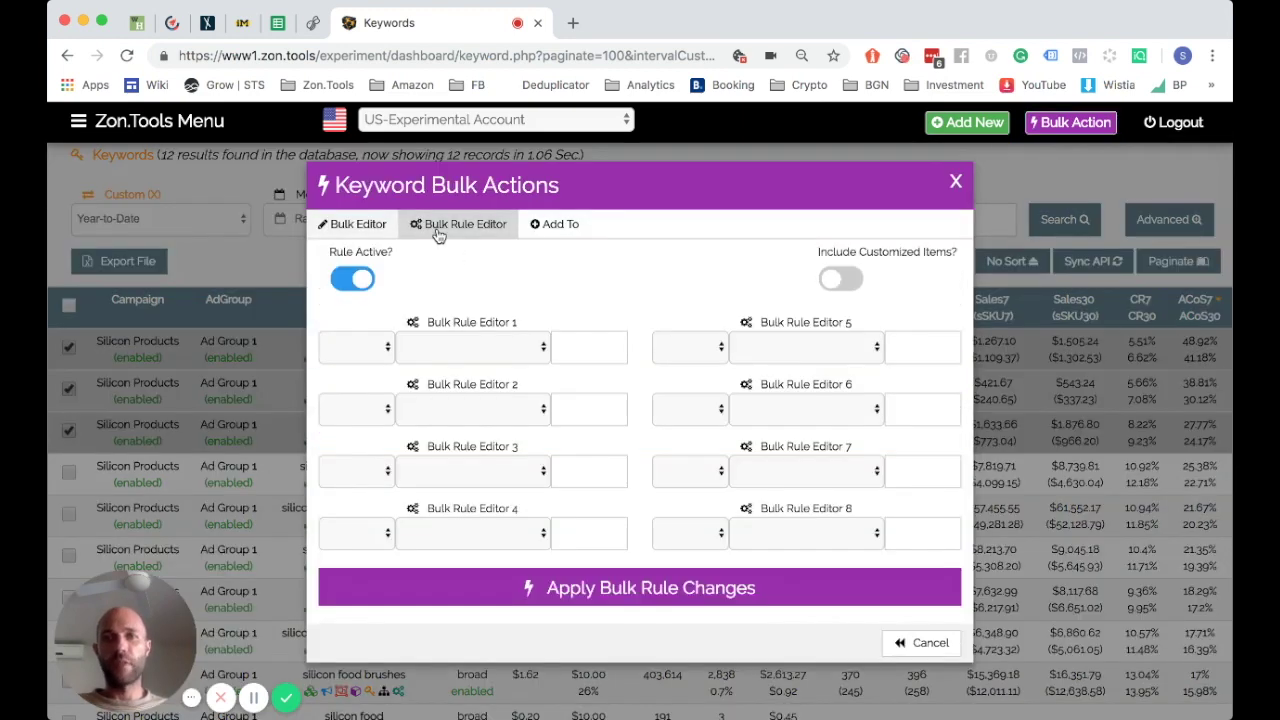
pyautogui.click(389, 350)
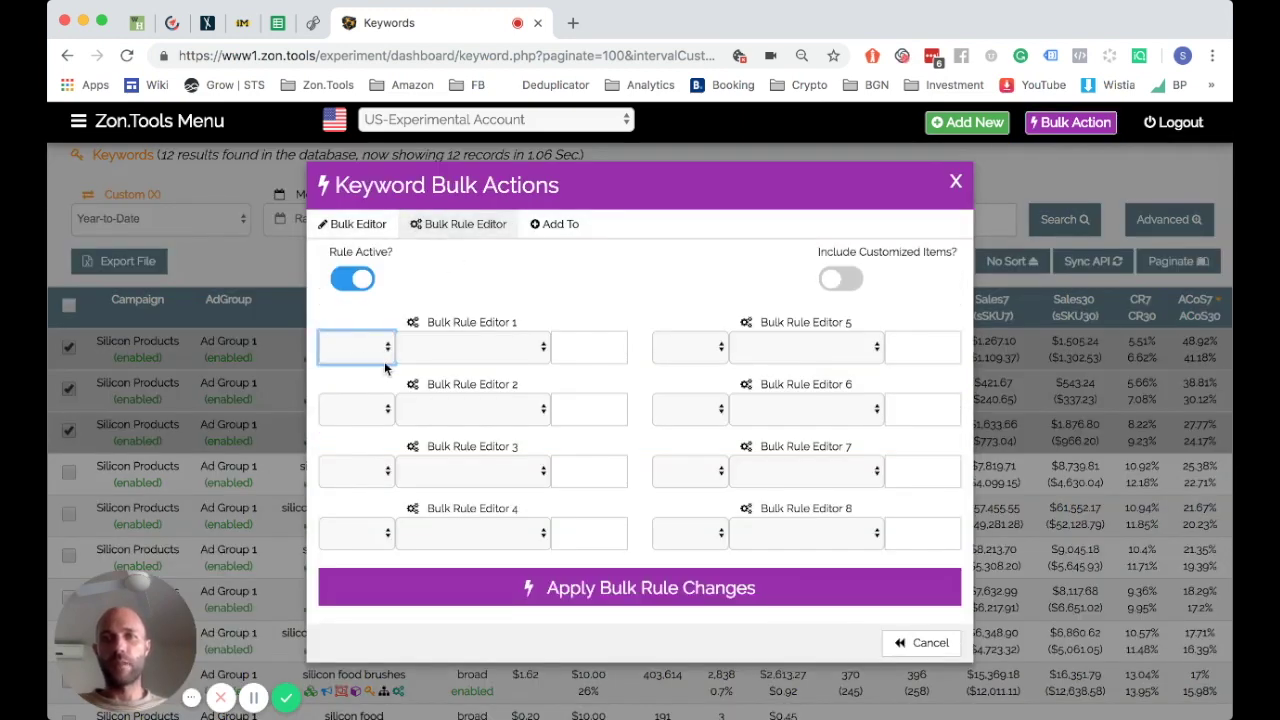
pyautogui.click(385, 368)
pyautogui.click(438, 366)
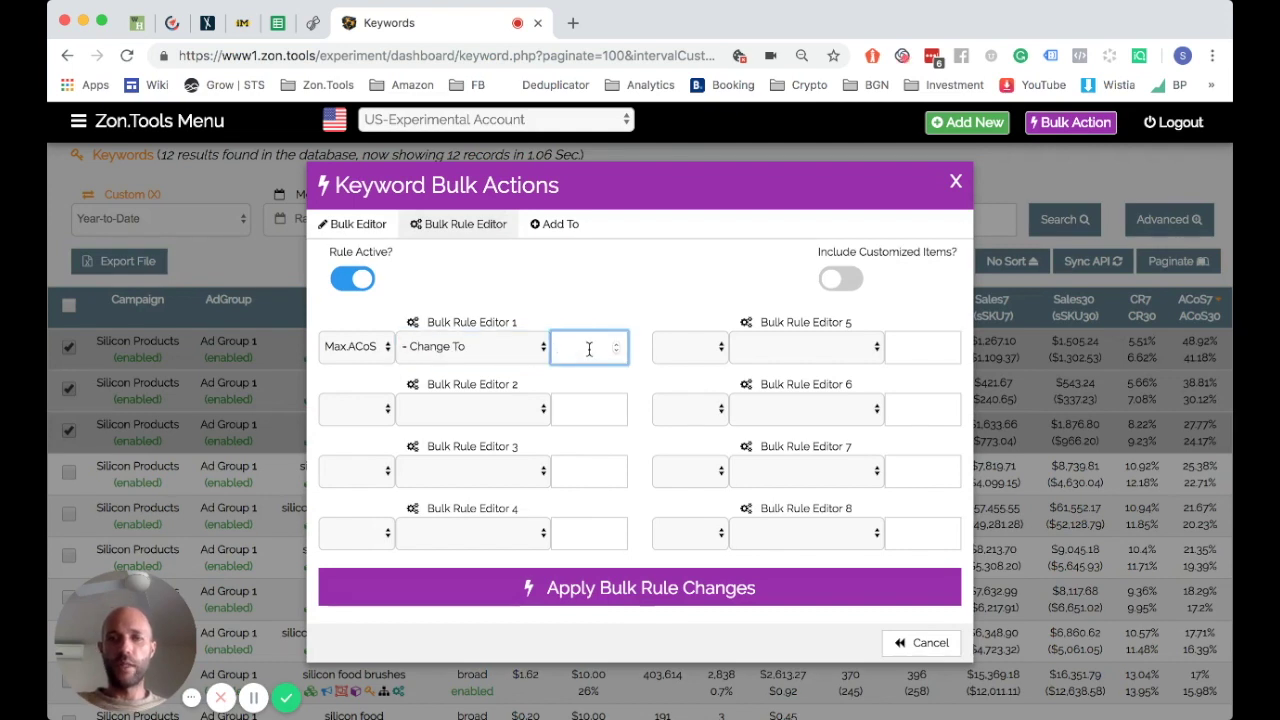
pyautogui.click(590, 359)
pyautogui.write('26')
pyautogui.click(590, 588)
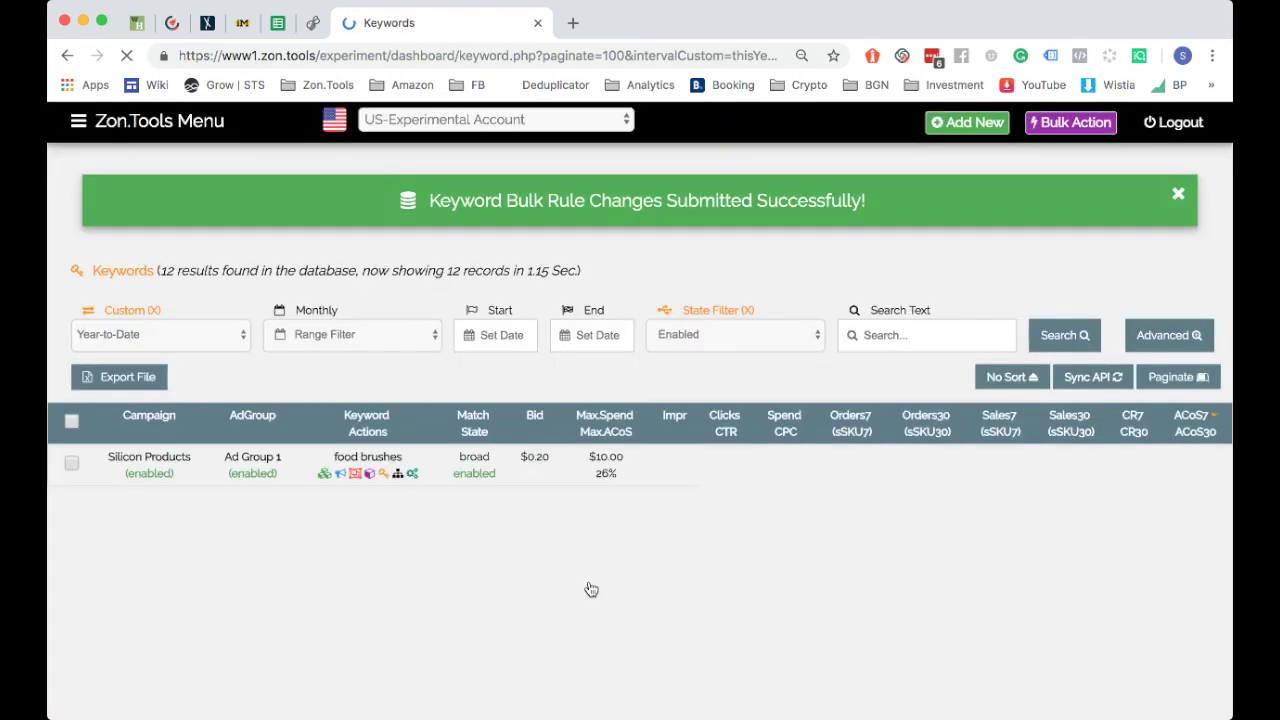
pyautogui.scroll(-1, 732, 526)
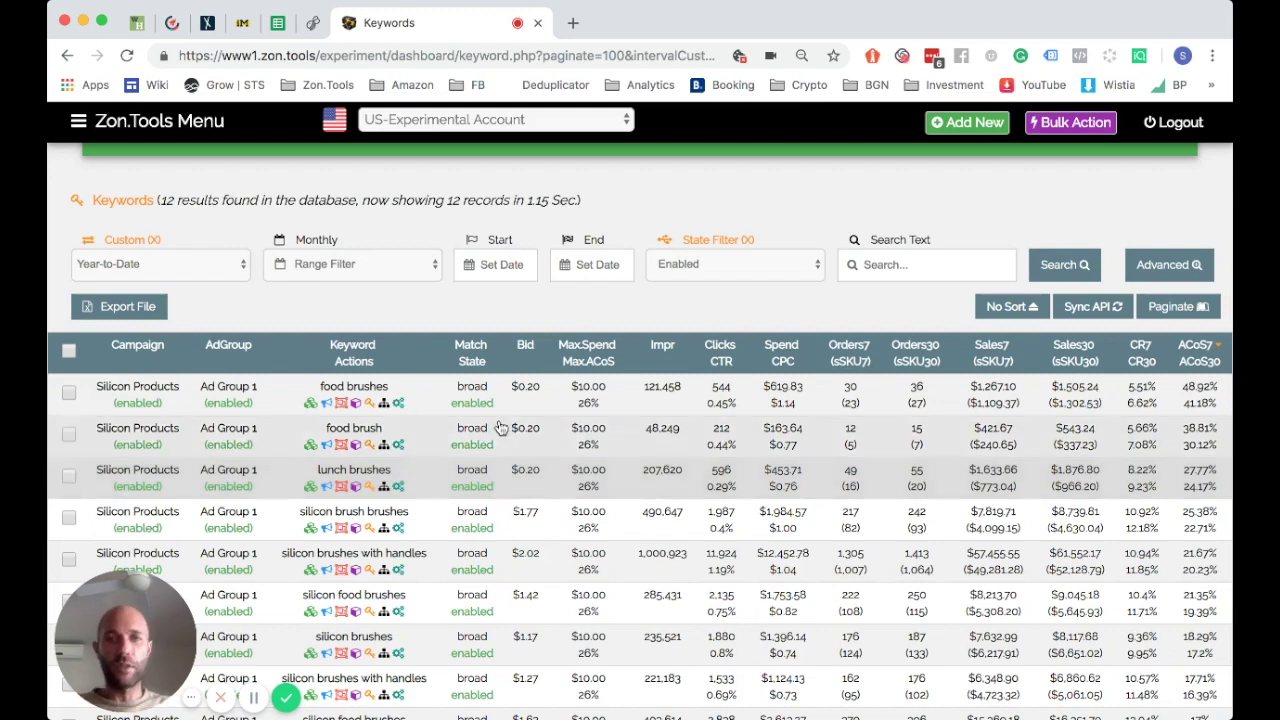
pyautogui.click(398, 402)
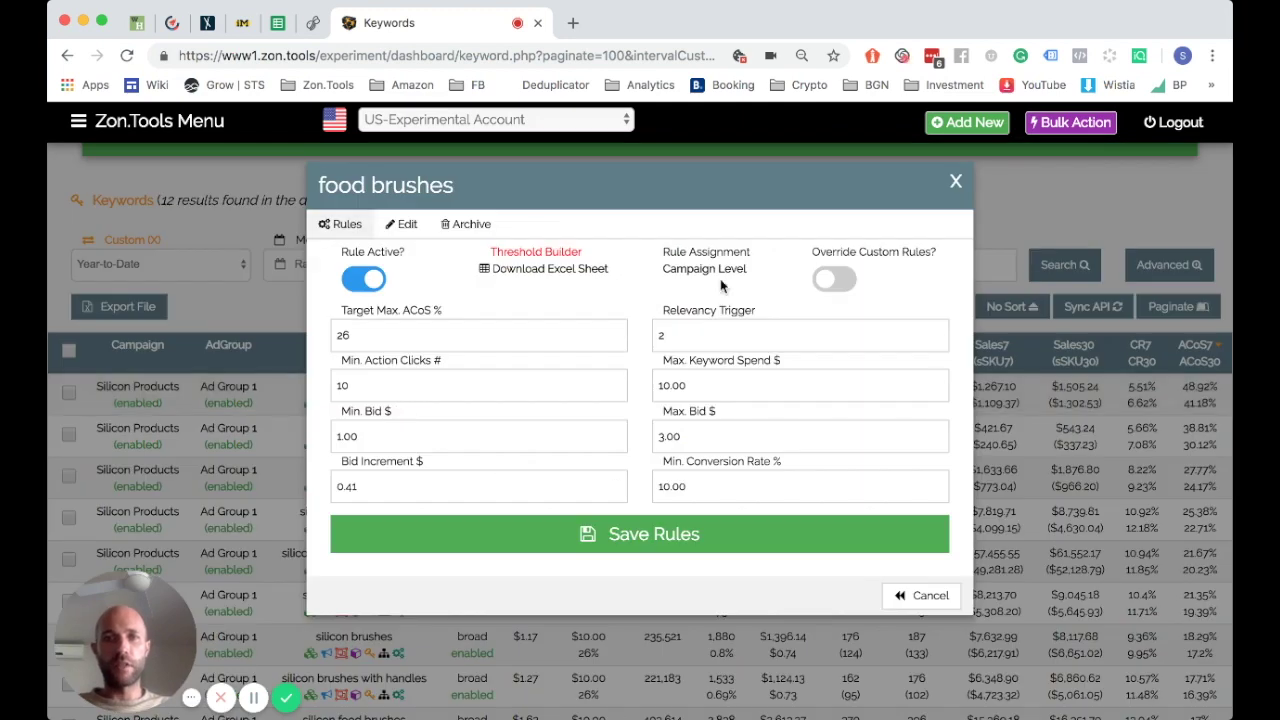
pyautogui.moveTo(661, 268); pyautogui.dragTo(750, 270)
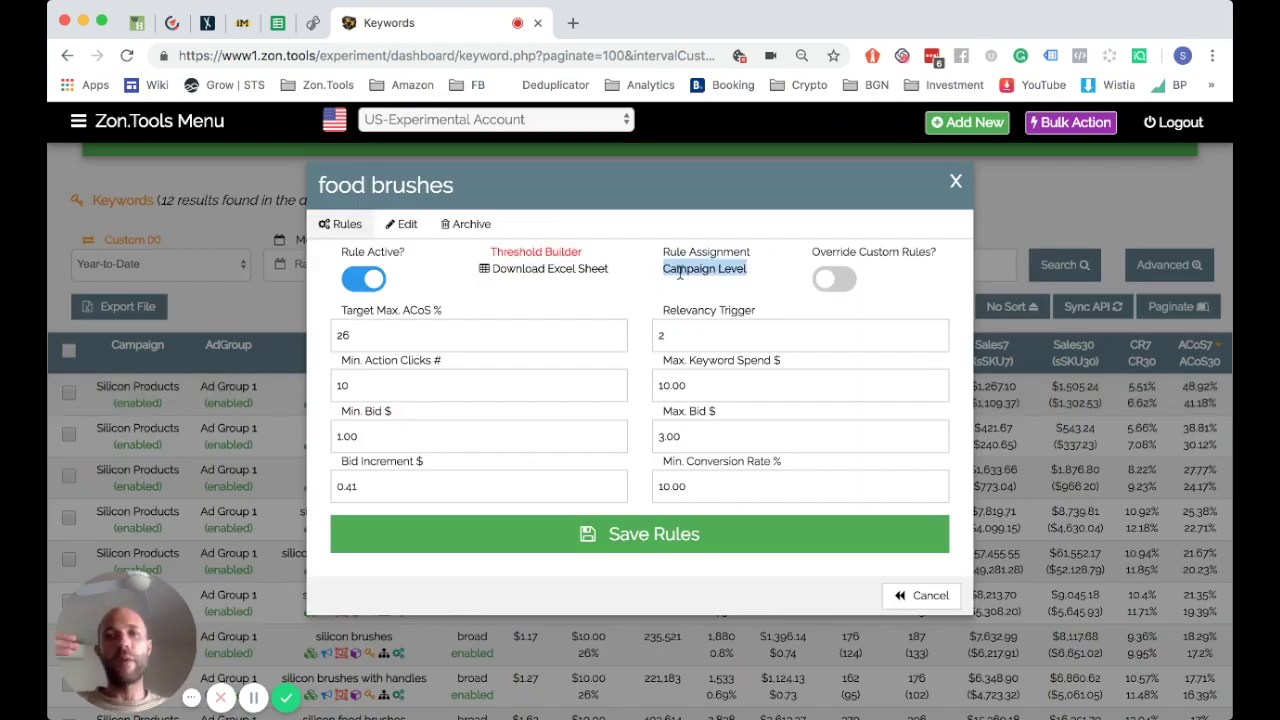
pyautogui.click(956, 184)
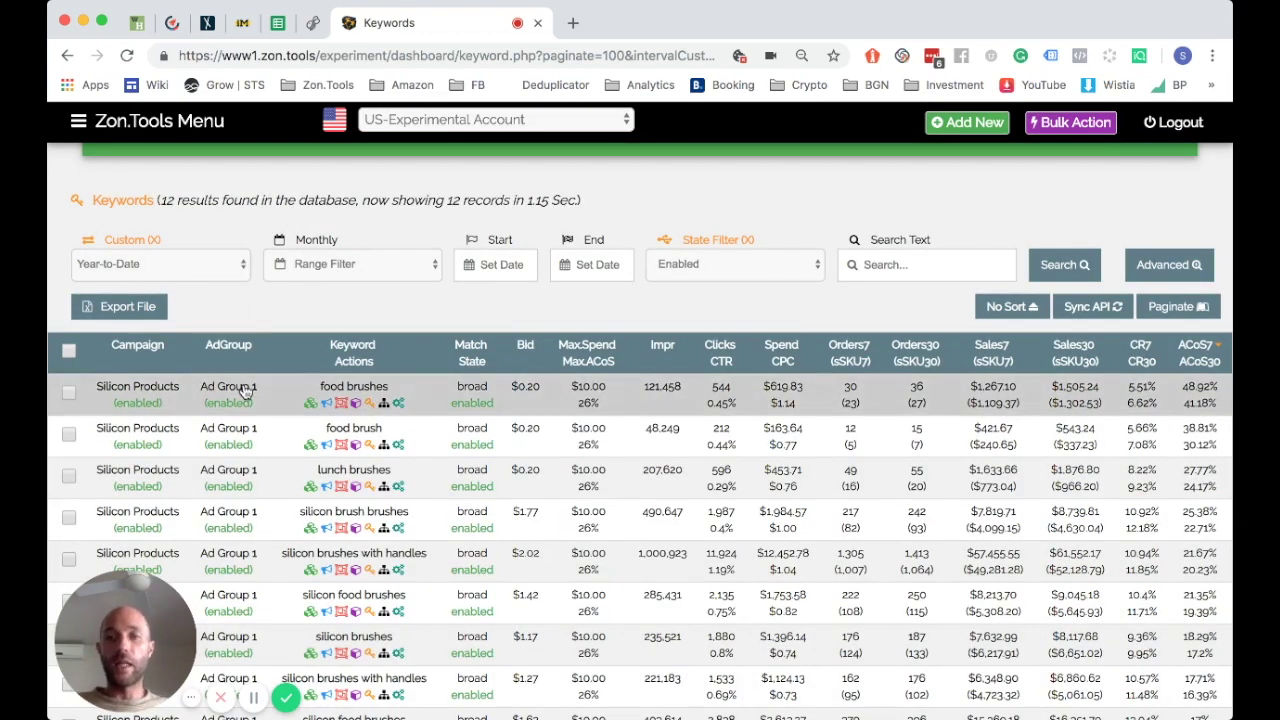
# Reselect the three keywords and set the first bulk rule's metric to Max.ACoS
pyautogui.click(68, 393)
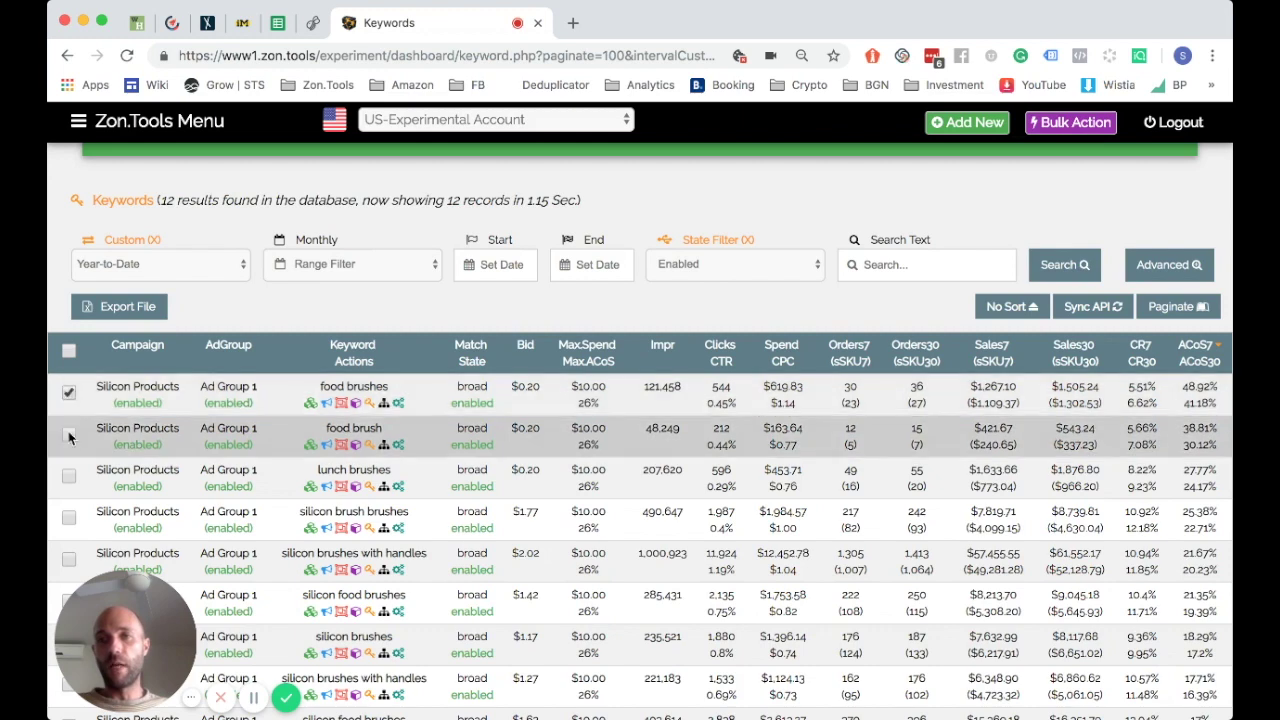
pyautogui.click(69, 434)
pyautogui.click(69, 476)
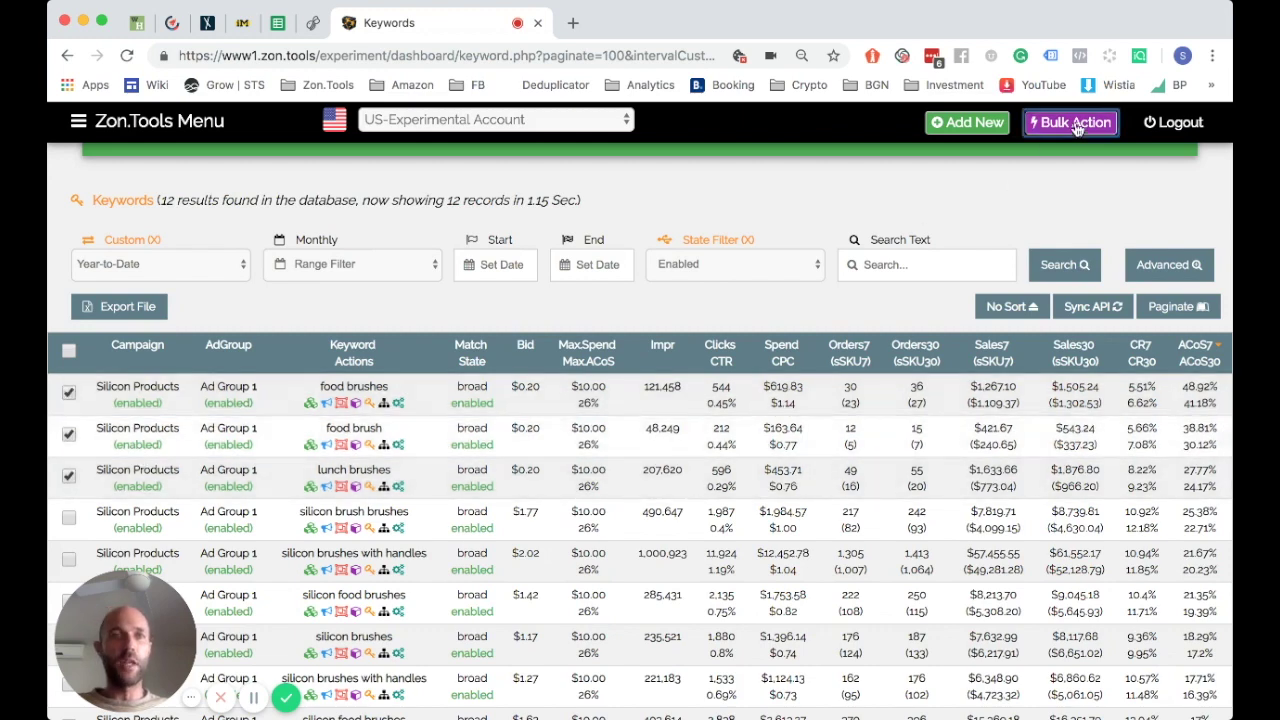
pyautogui.click(1073, 122)
pyautogui.click(460, 226)
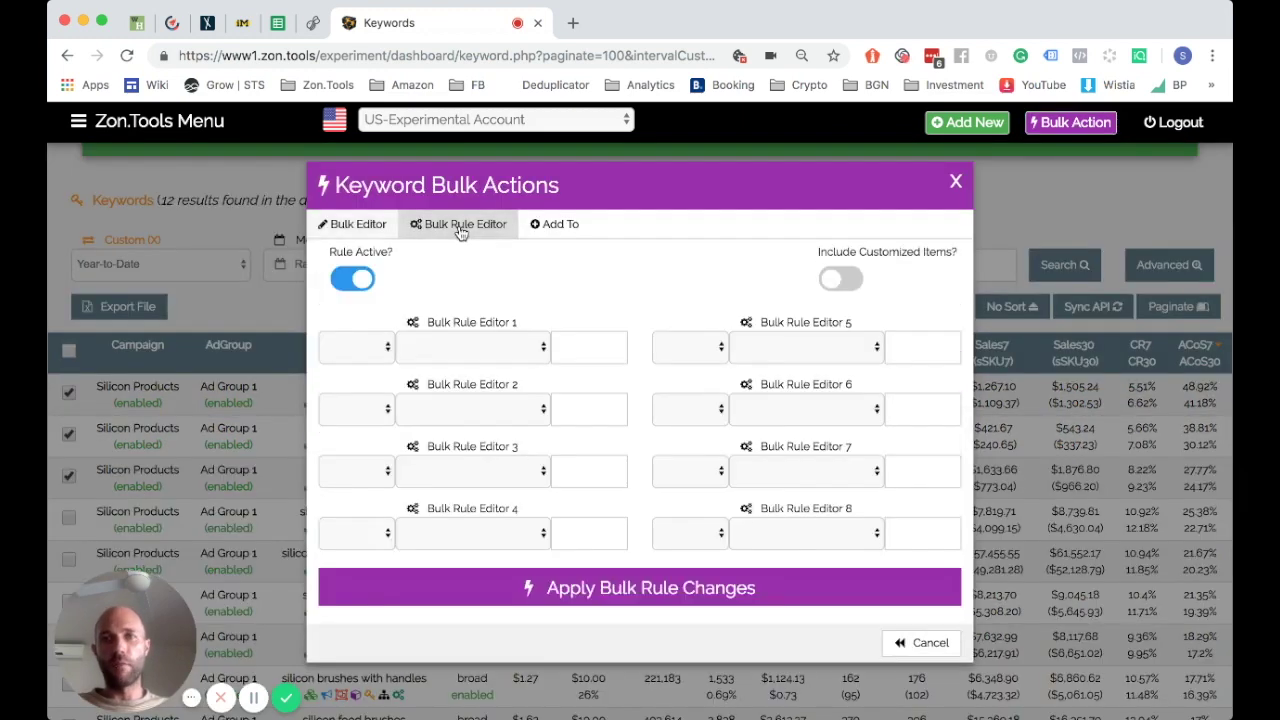
pyautogui.click(378, 356)
pyautogui.click(375, 368)
pyautogui.click(371, 408)
# Set rules 2–4 to Max.Spend, Min.Bid and Max.Bid
pyautogui.click(360, 473)
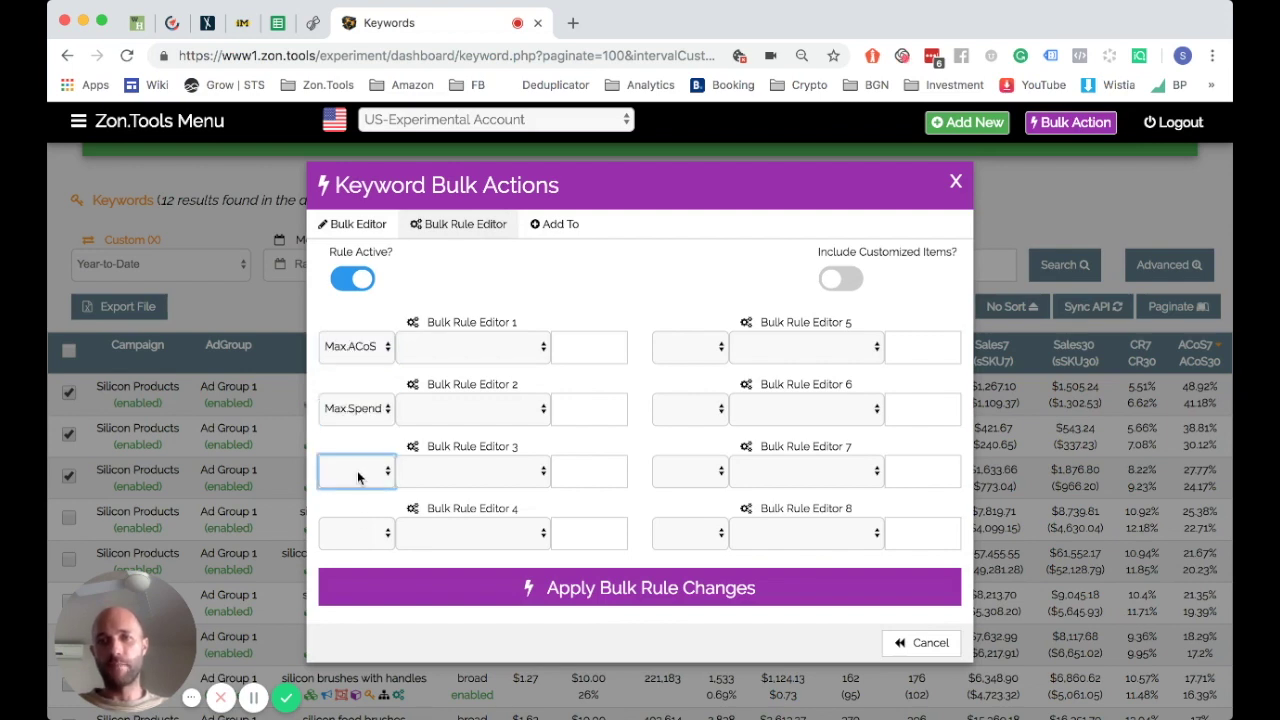
pyautogui.click(370, 534)
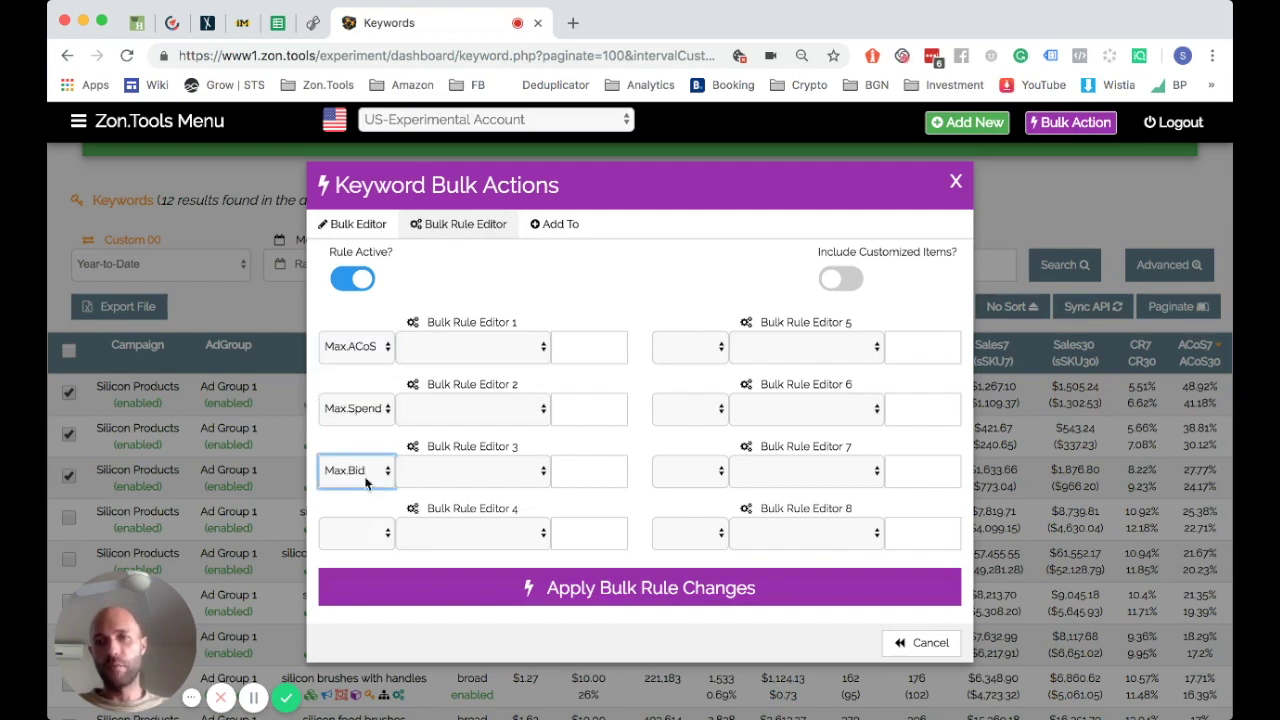
pyautogui.click(366, 520)
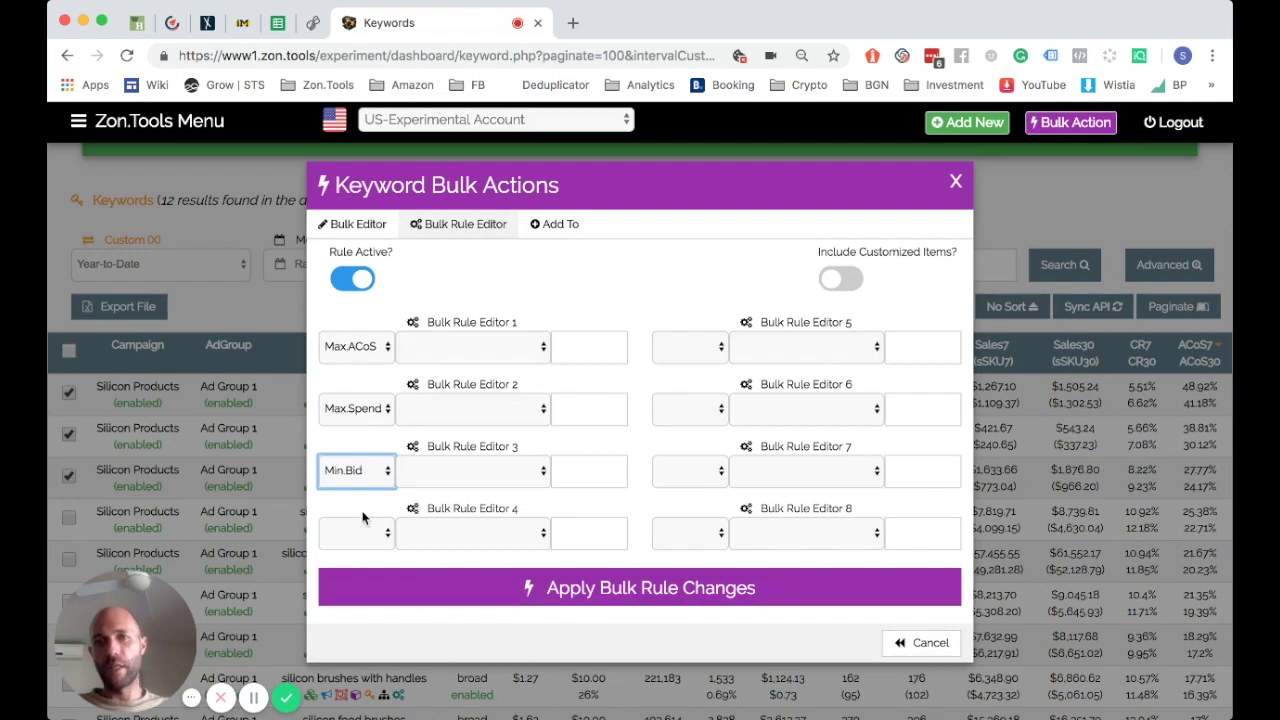
pyautogui.click(366, 594)
pyautogui.click(689, 360)
# Set rules 5–8 to Action Click, Min.CR, Bid Increment and Relevancy
pyautogui.click(698, 430)
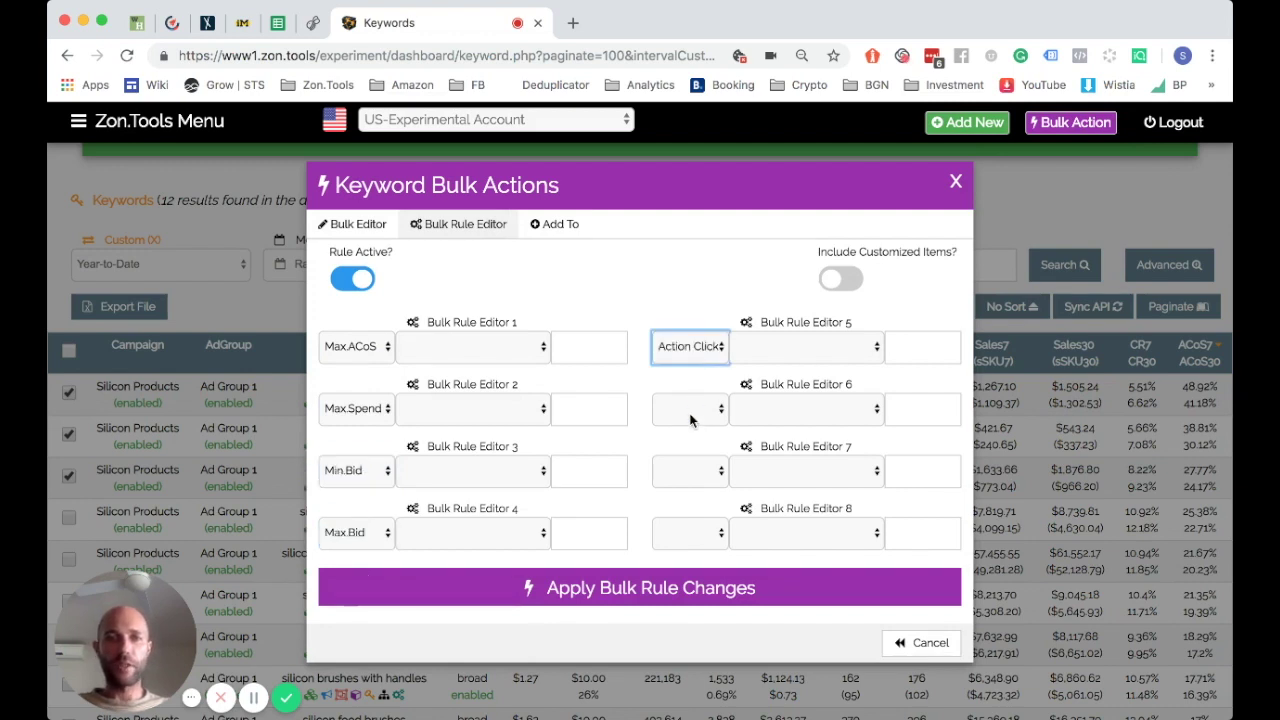
pyautogui.click(698, 510)
pyautogui.click(690, 478)
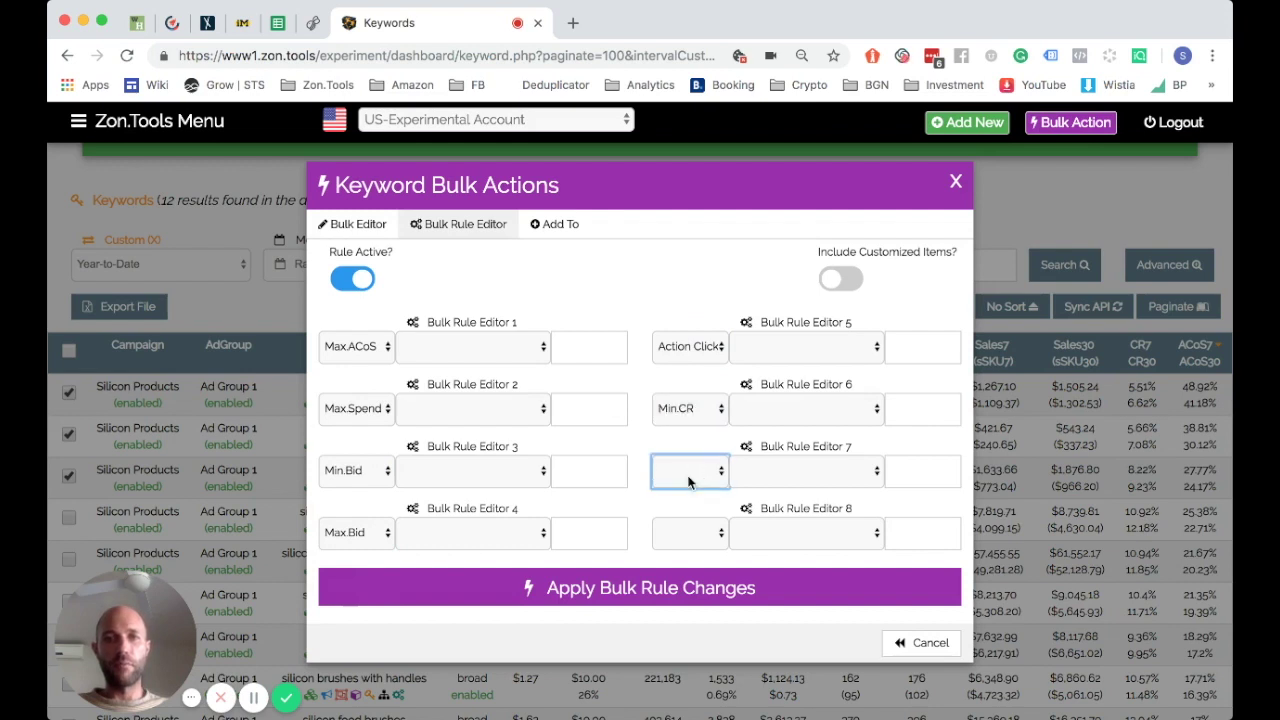
pyautogui.click(700, 586)
pyautogui.click(701, 545)
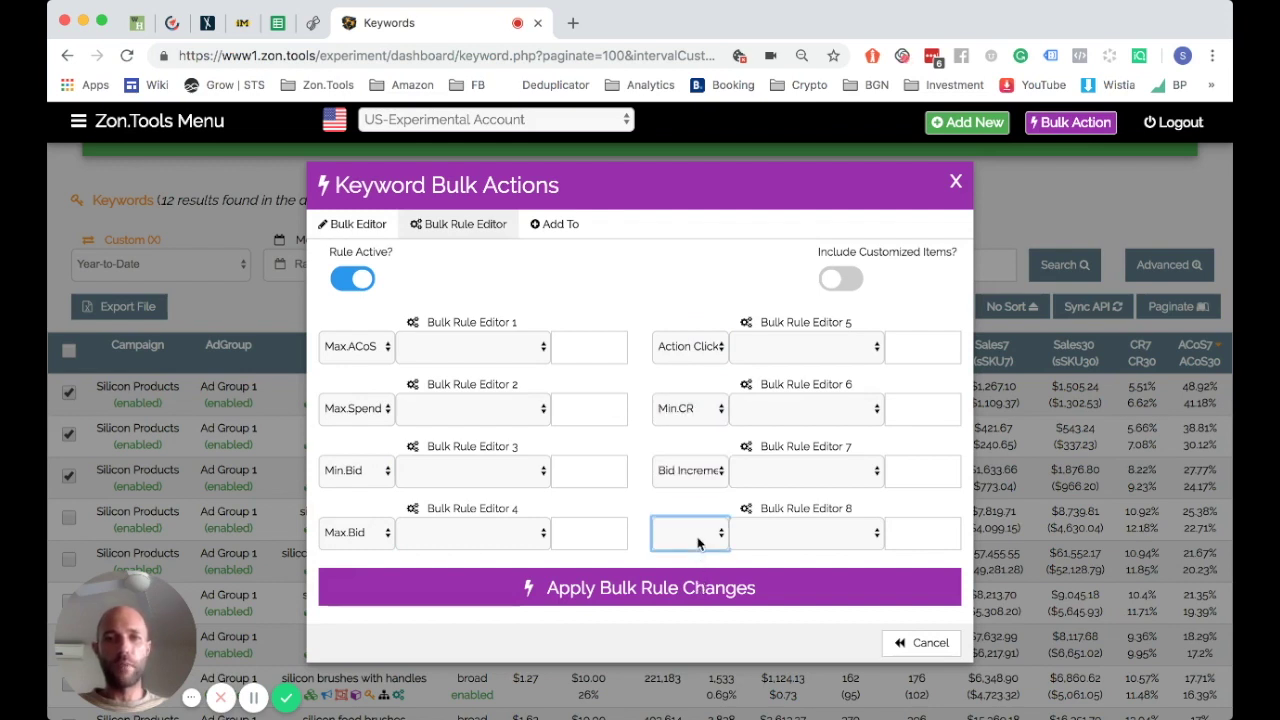
pyautogui.click(700, 634)
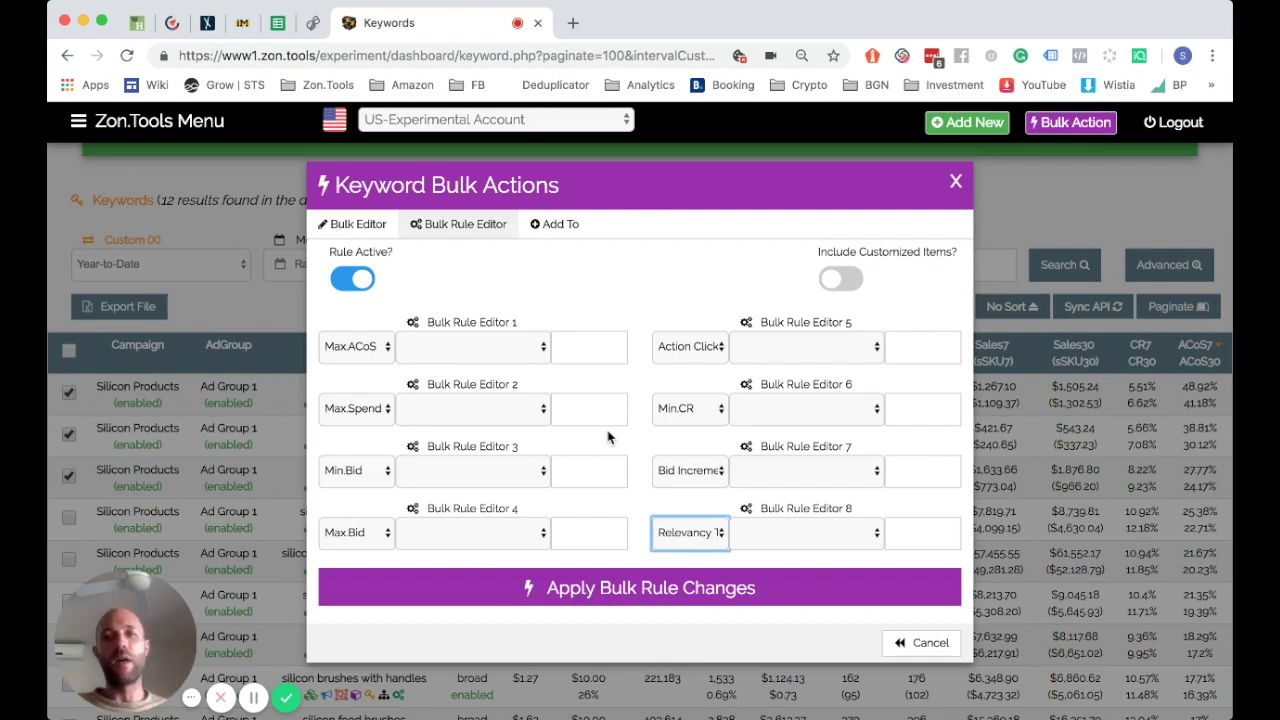
# Give Max.ACoS Change To, Max.Spend Increase Amount, and Min.Bid Increase Percentage actions
pyautogui.click(492, 358)
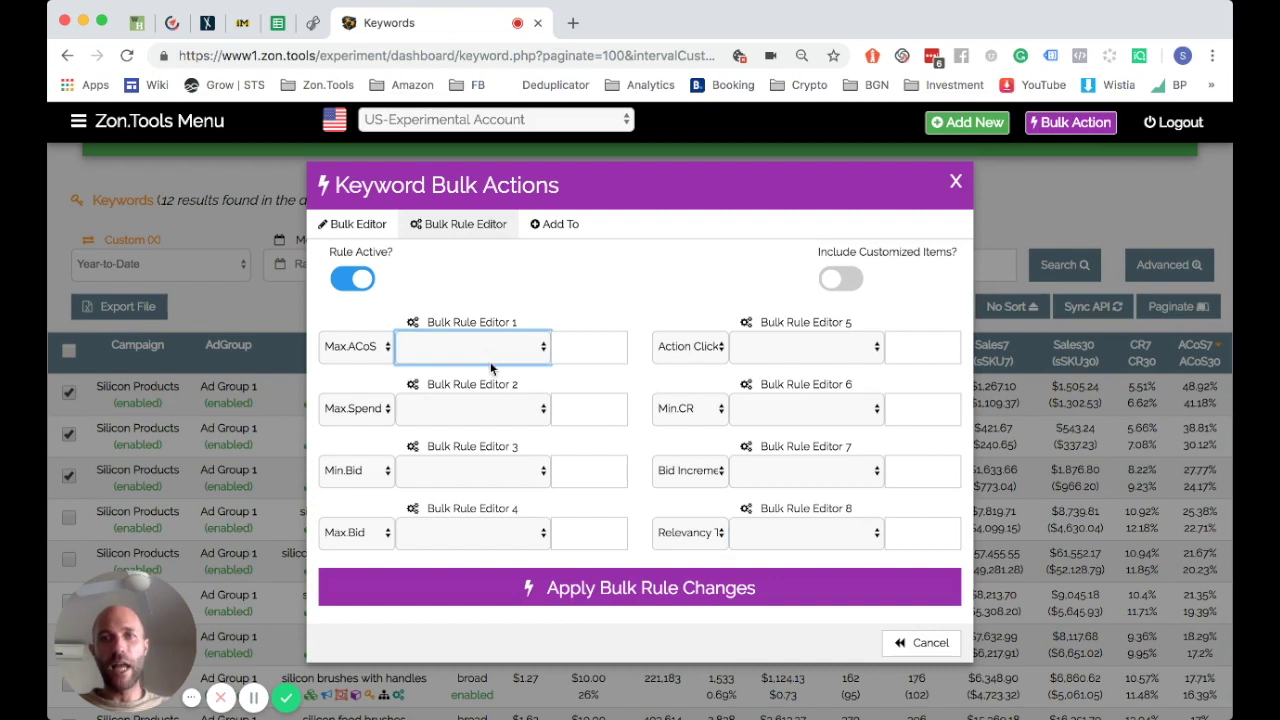
pyautogui.press('Down')
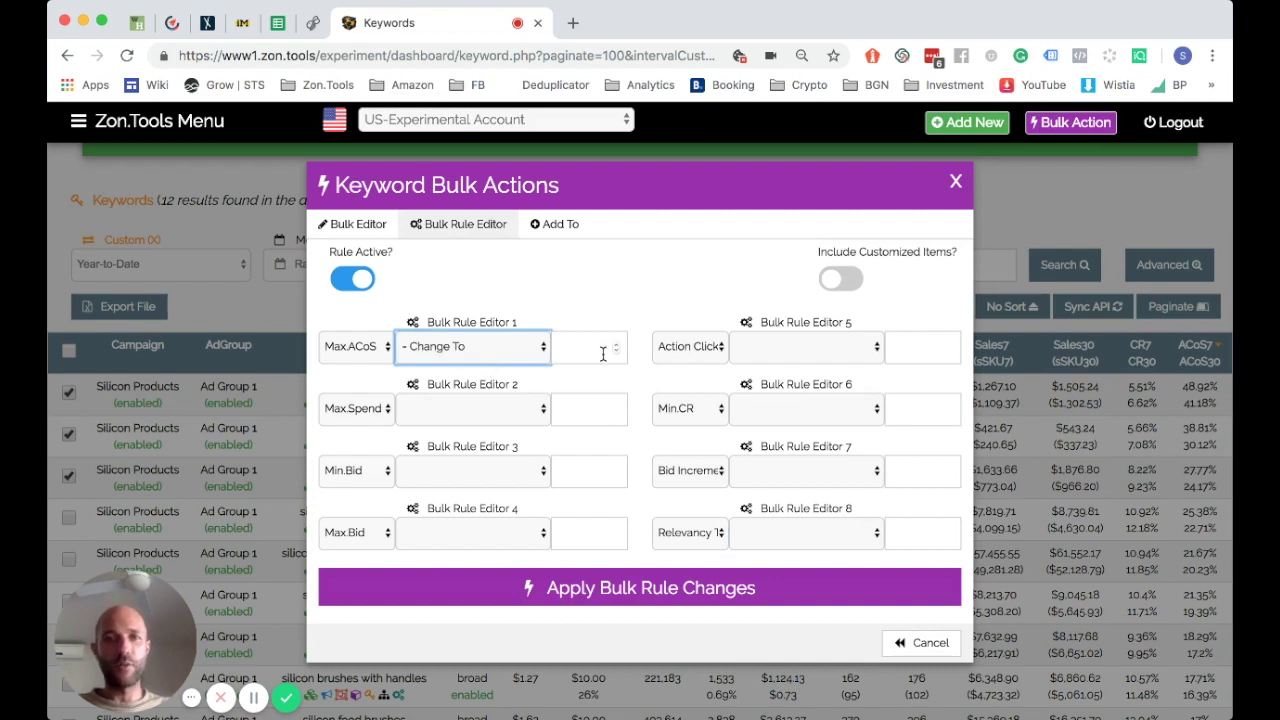
pyautogui.click(489, 416)
pyautogui.click(482, 436)
pyautogui.moveTo(588, 409)
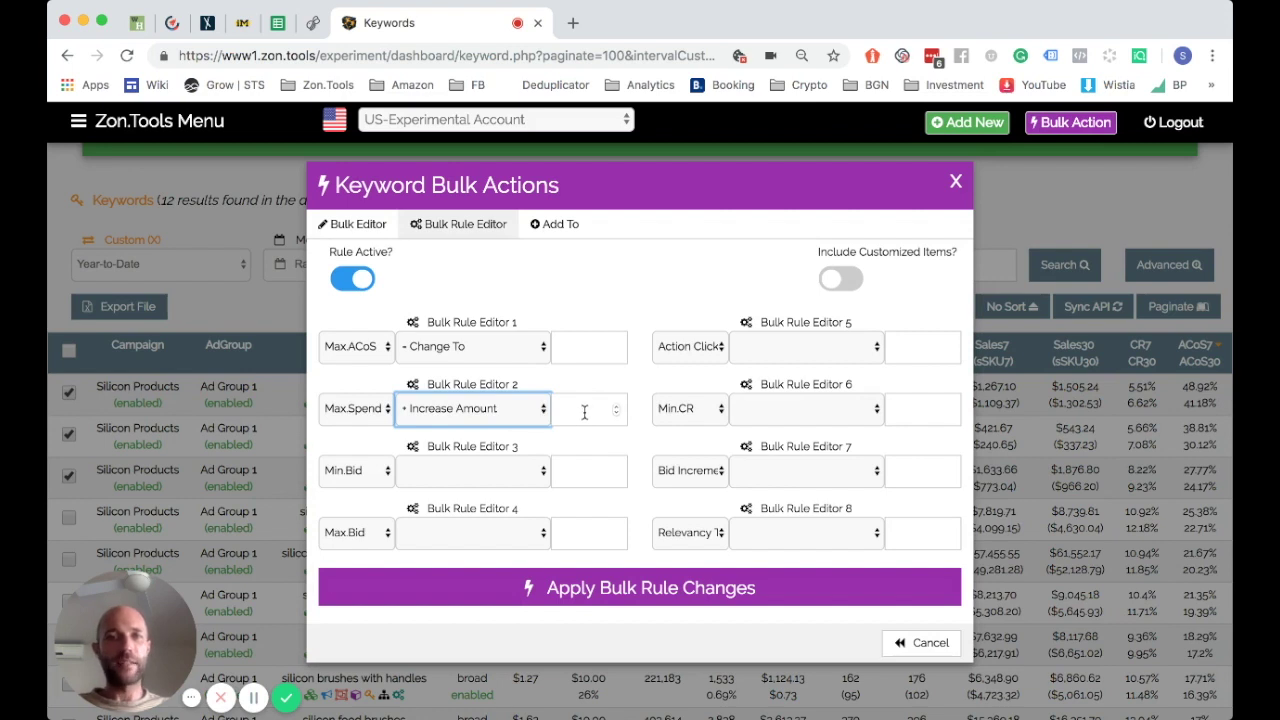
pyautogui.click(492, 480)
pyautogui.click(478, 522)
# Give Max.Bid Decrease Amount, rule 5 Decrease Percentage, and leave Min.CR Unset
pyautogui.click(458, 532)
pyautogui.click(474, 591)
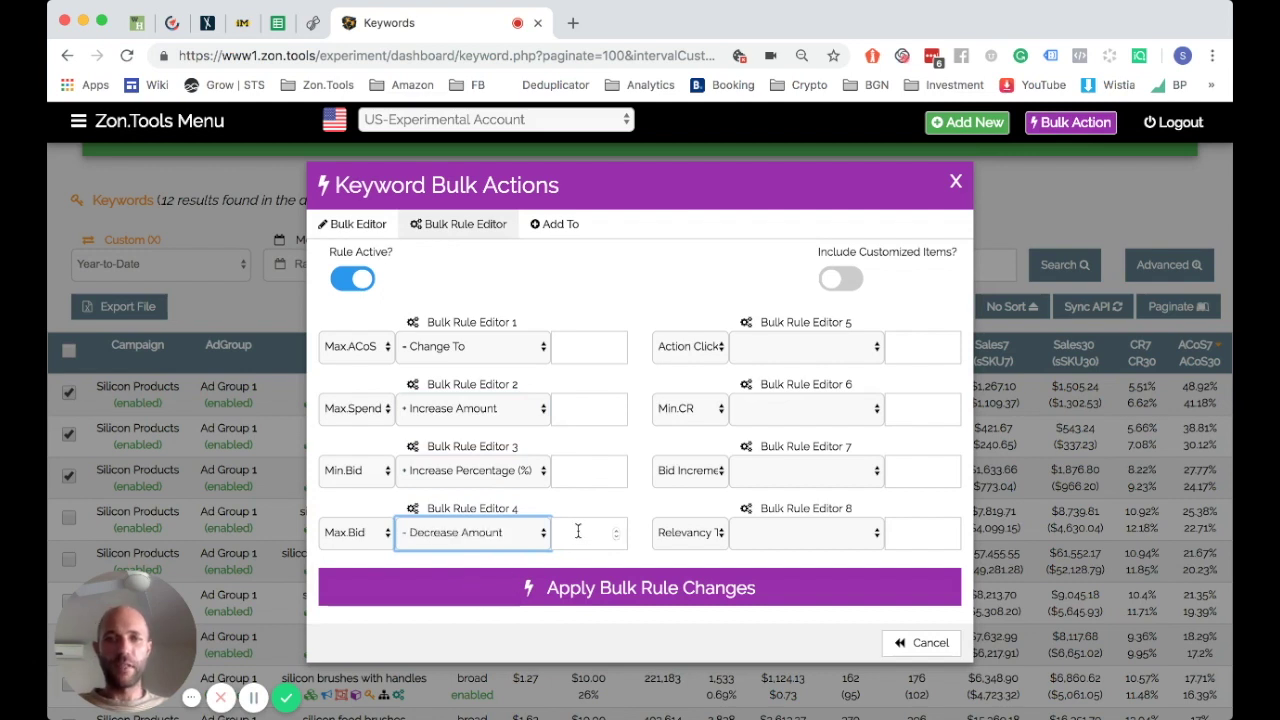
pyautogui.click(853, 346)
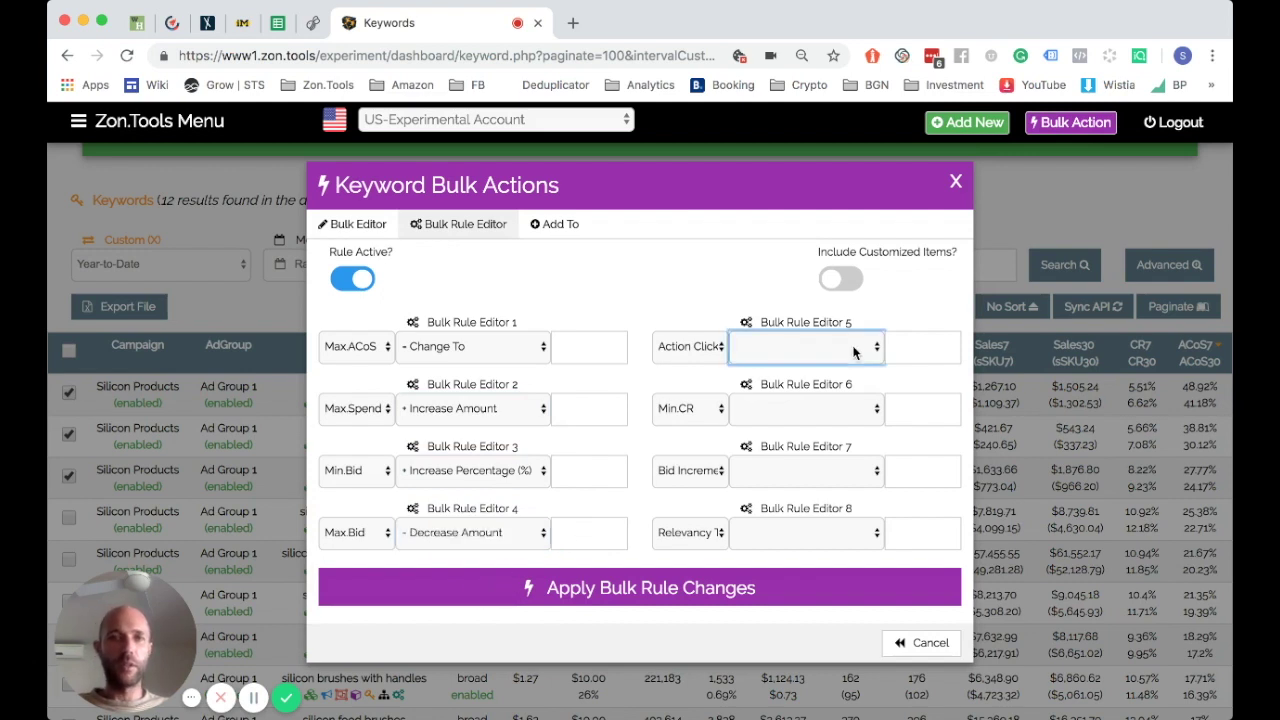
pyautogui.click(805, 418)
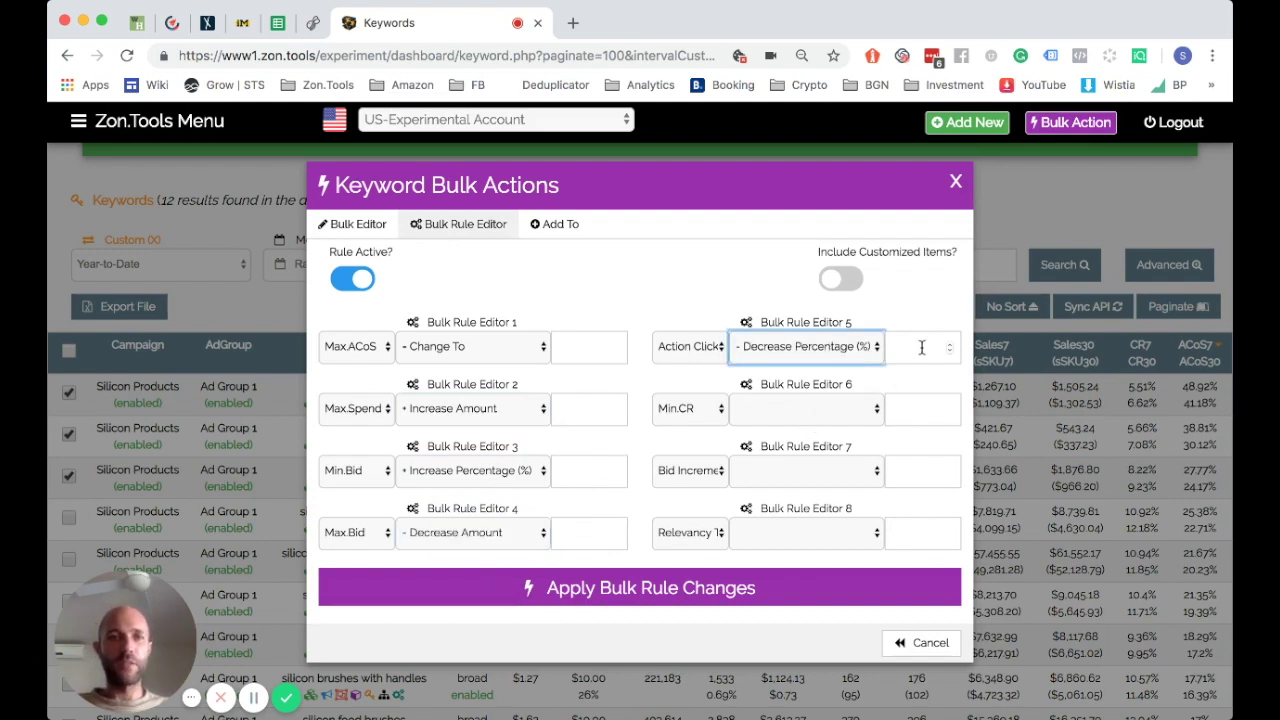
pyautogui.click(800, 420)
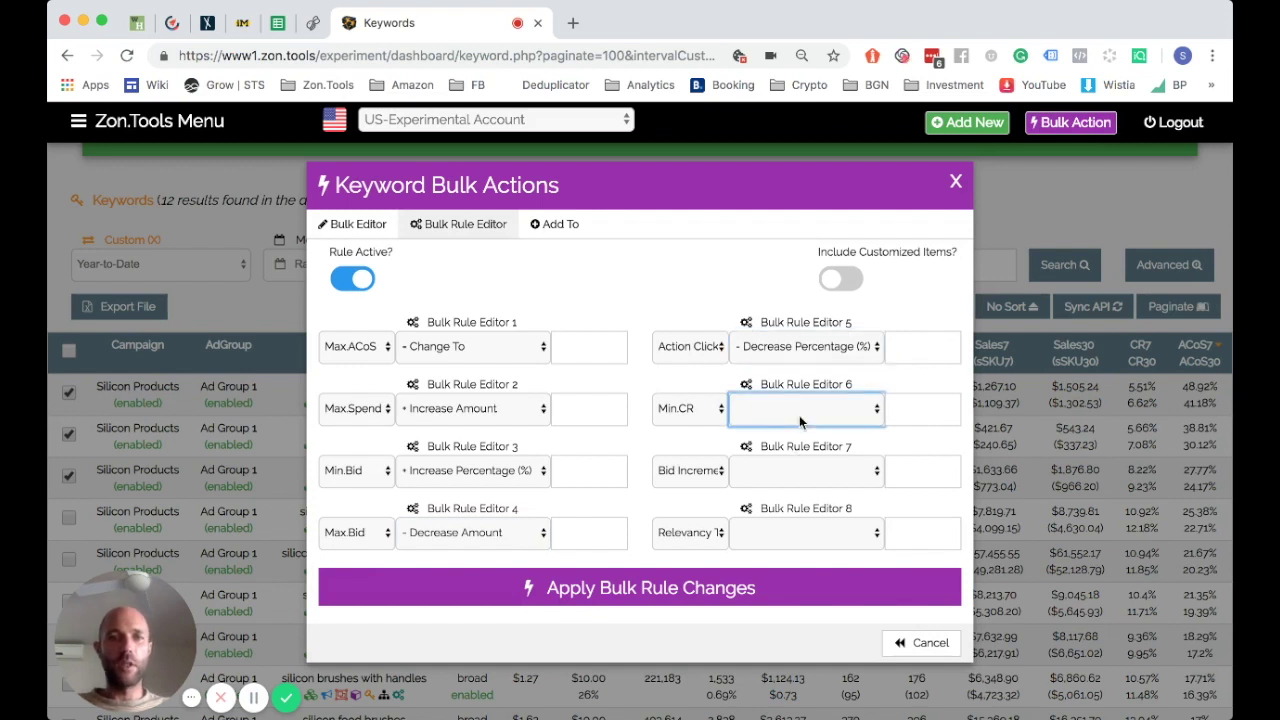
pyautogui.click(770, 500)
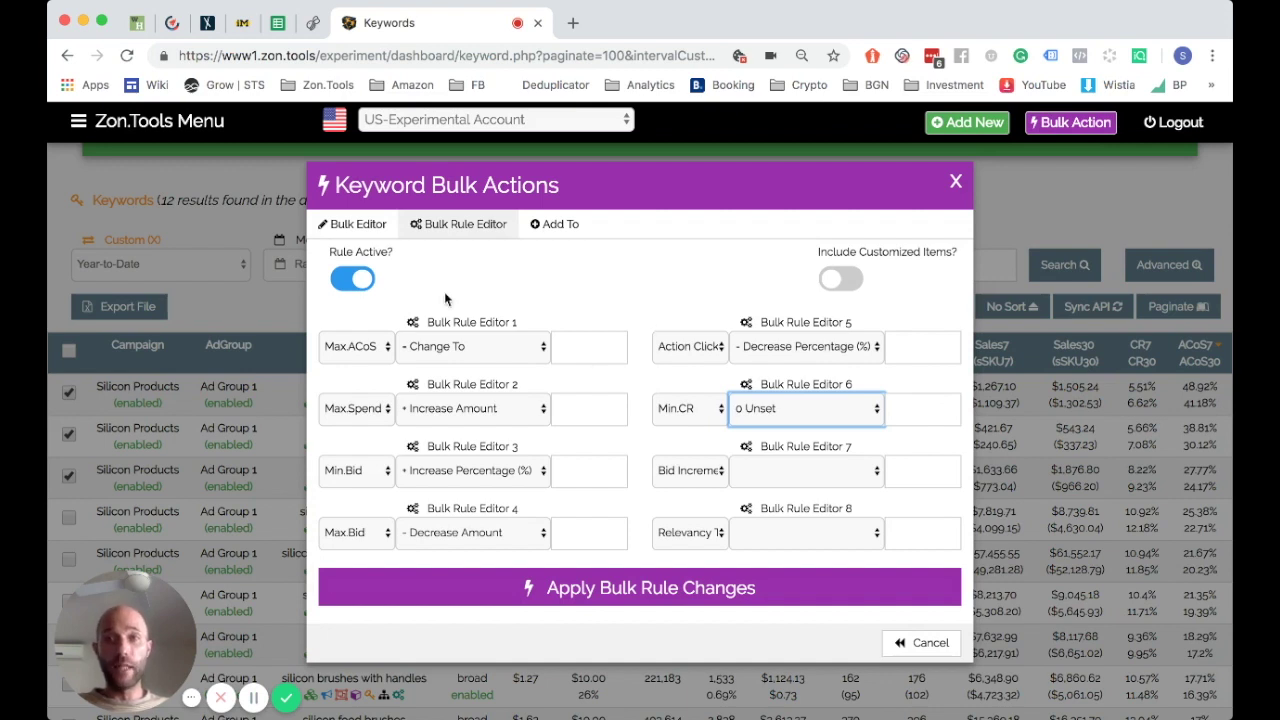
# Switch the Rule Active? toggle off in the Keyword Bulk Actions dialog
pyautogui.click(474, 305)
pyautogui.click(350, 283)
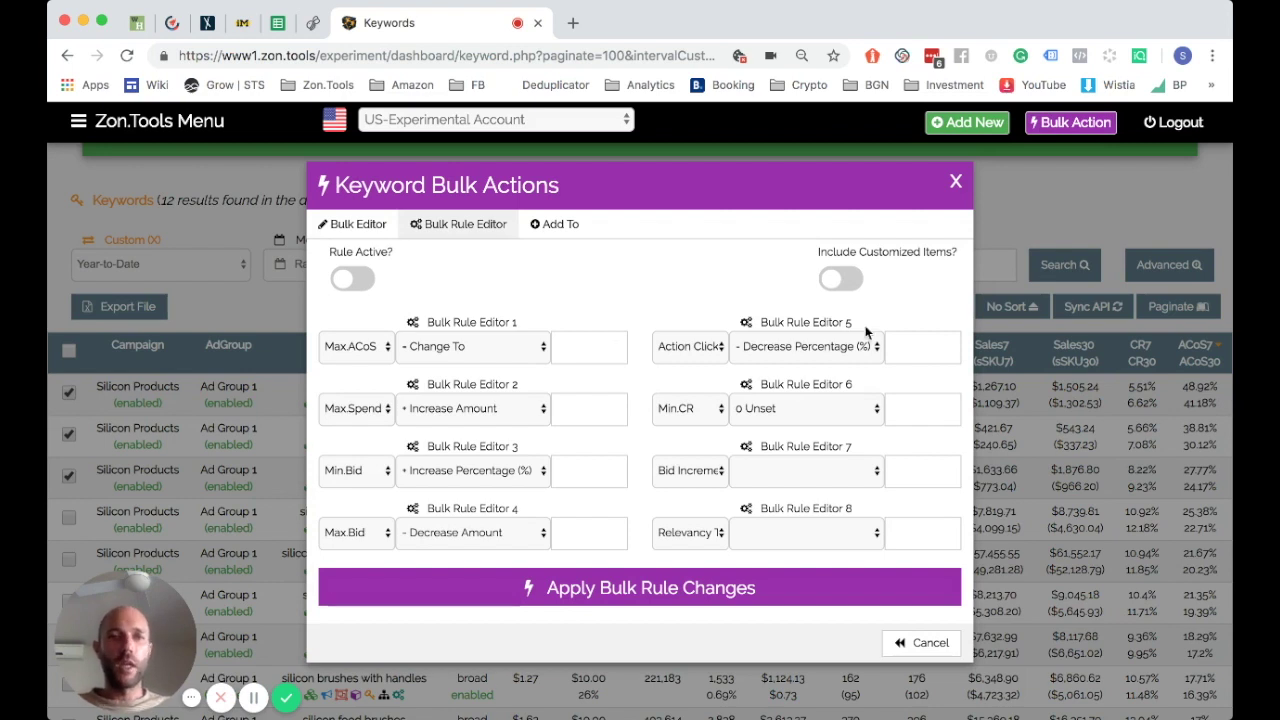
# Enter 12 as the Max.ACoS change value and switch Rule Active? back on
pyautogui.click(604, 346)
pyautogui.write('12')
pyautogui.click(634, 314)
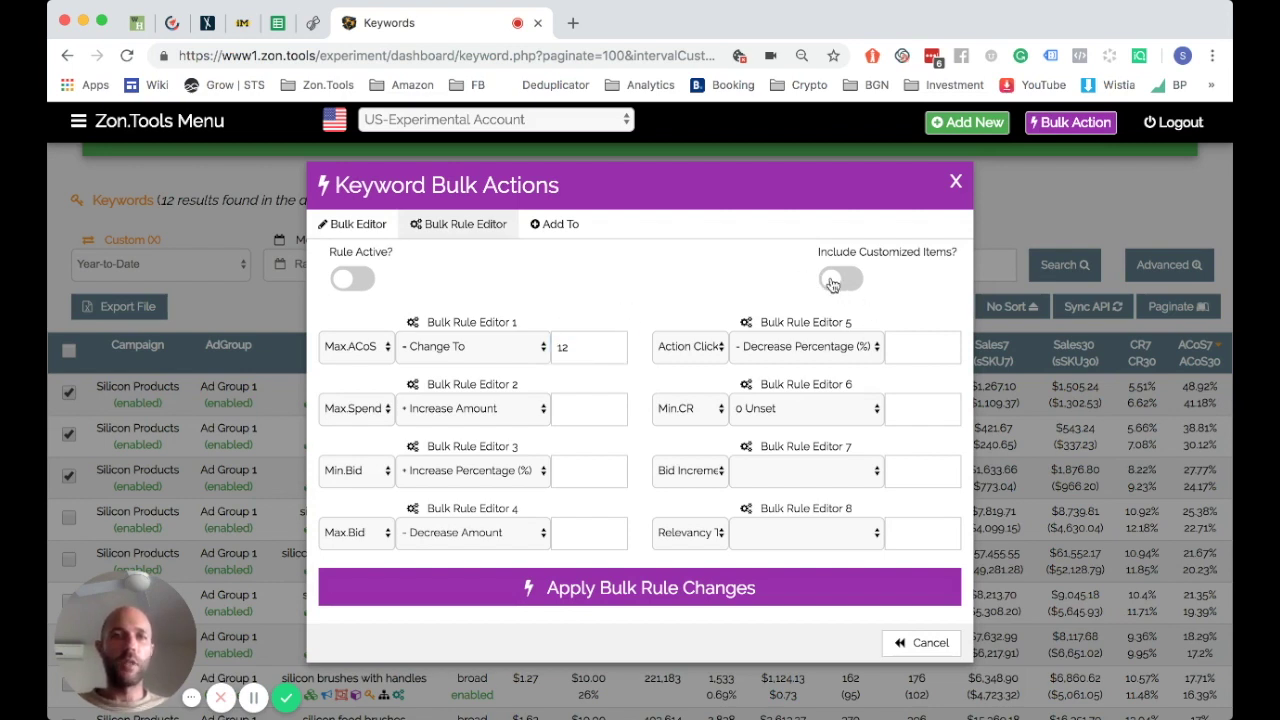
pyautogui.click(345, 278)
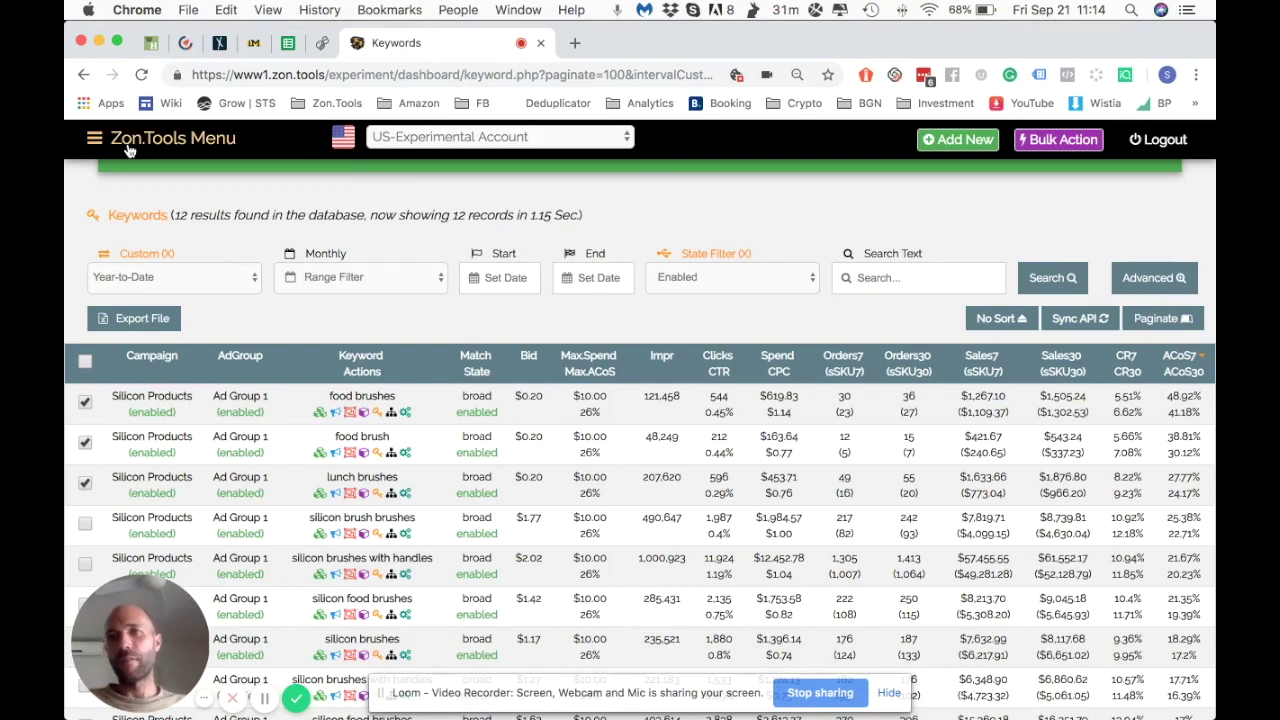
# Go to Products from the Menu side panel to reach the Product Ads list
pyautogui.click(96, 140)
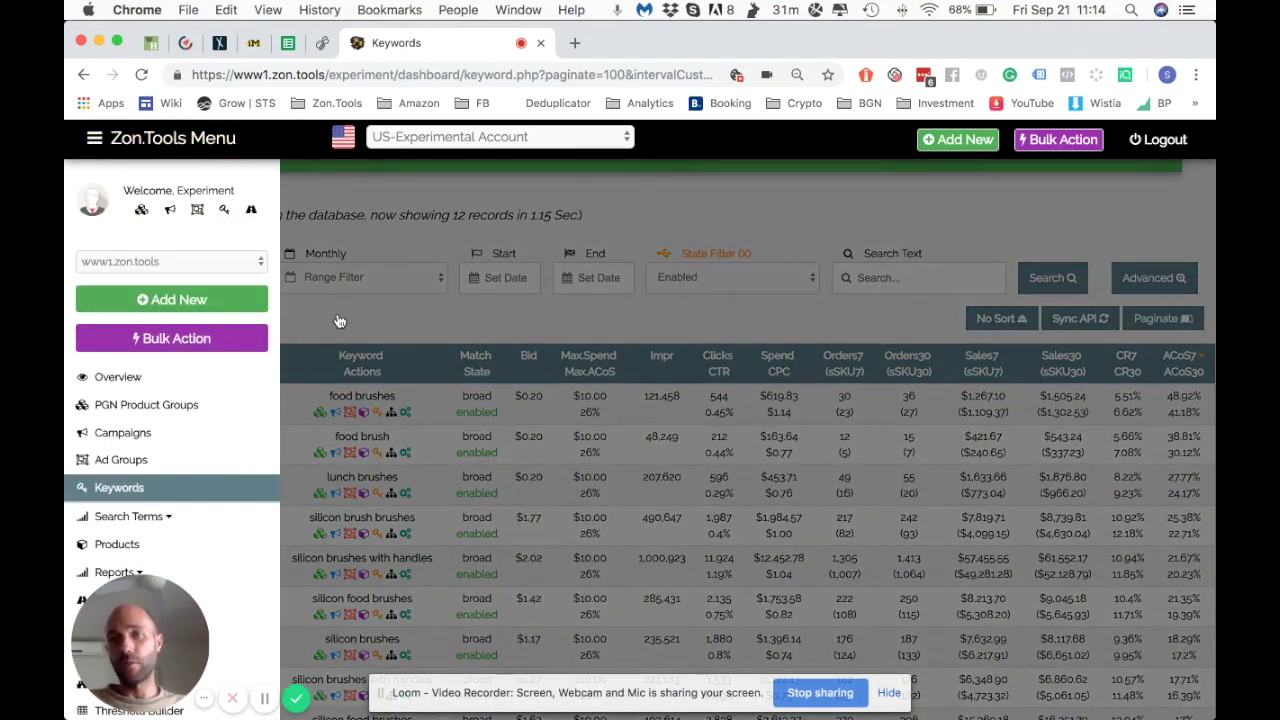
pyautogui.scroll(-2, 224, 470)
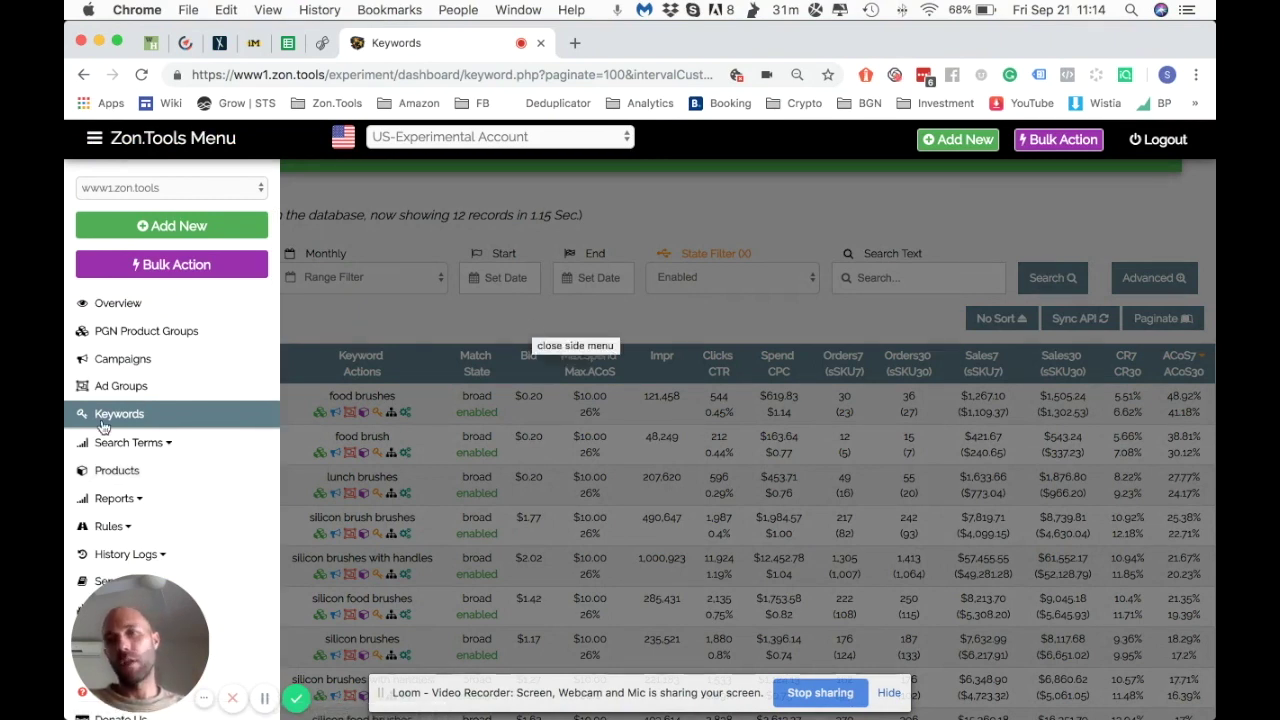
pyautogui.click(131, 478)
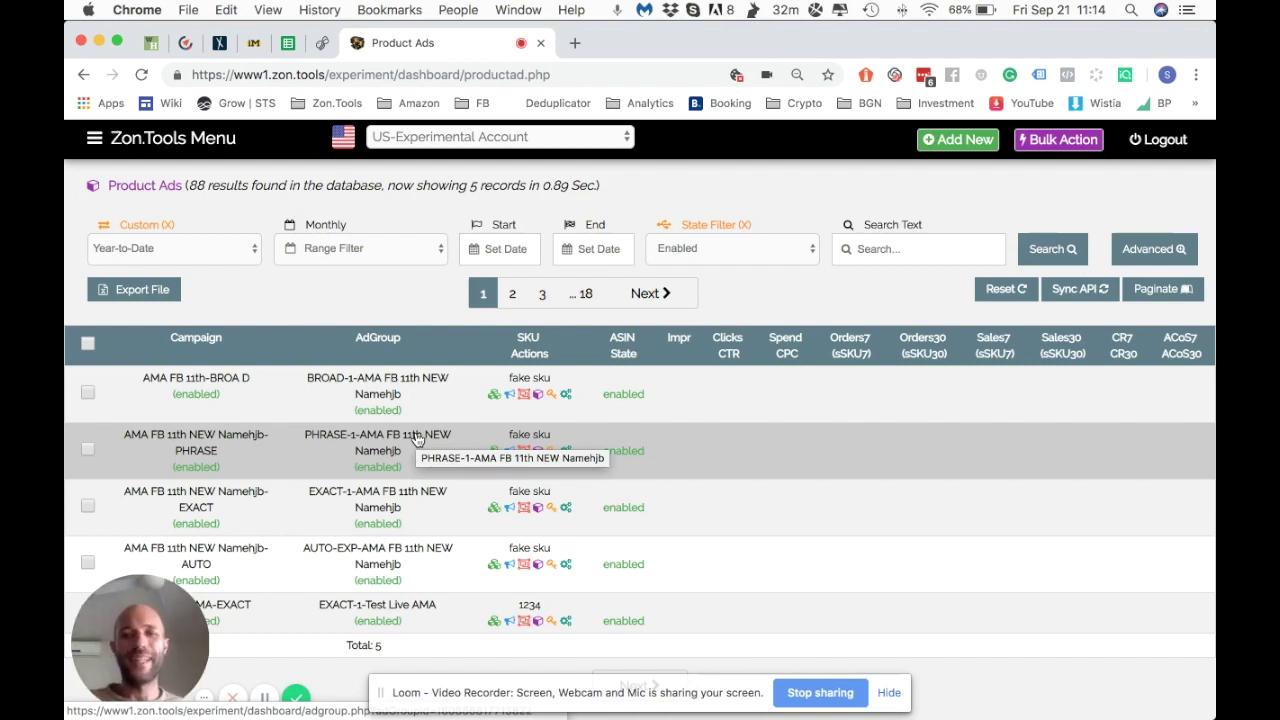
# Sort product ads by Clicks/CTR and show 10 rows per page
pyautogui.click(727, 360)
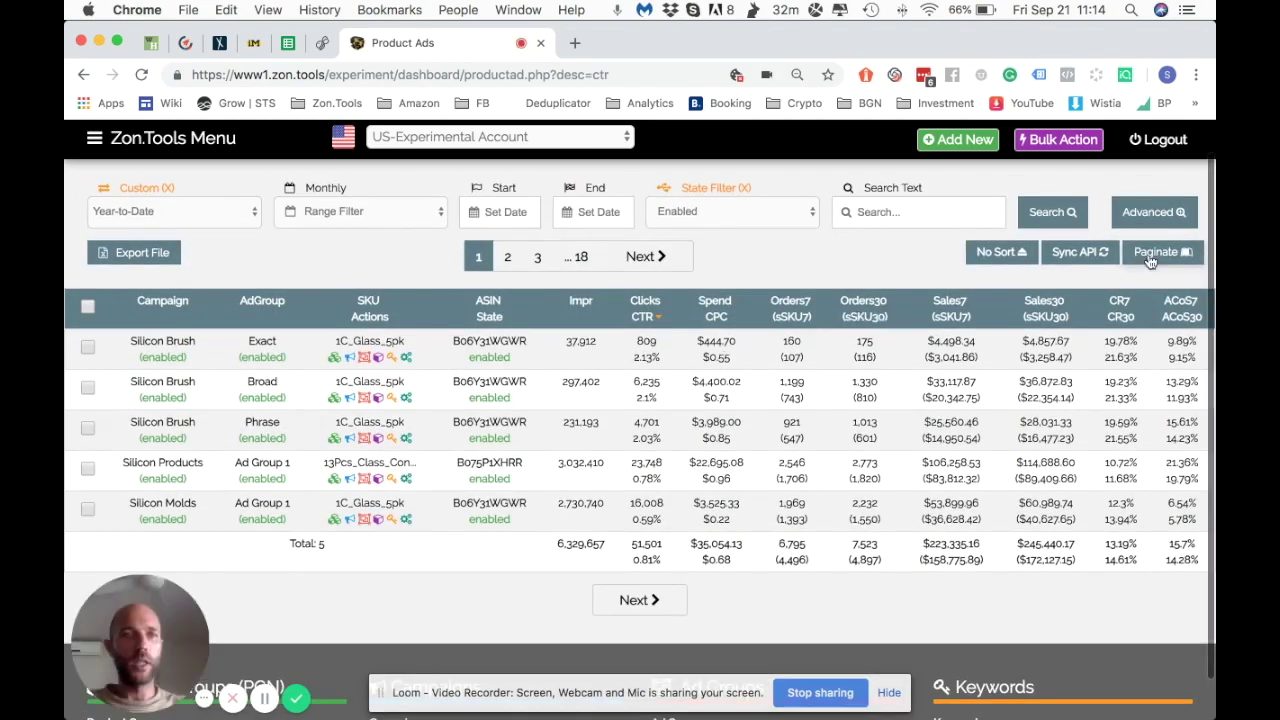
pyautogui.click(1163, 252)
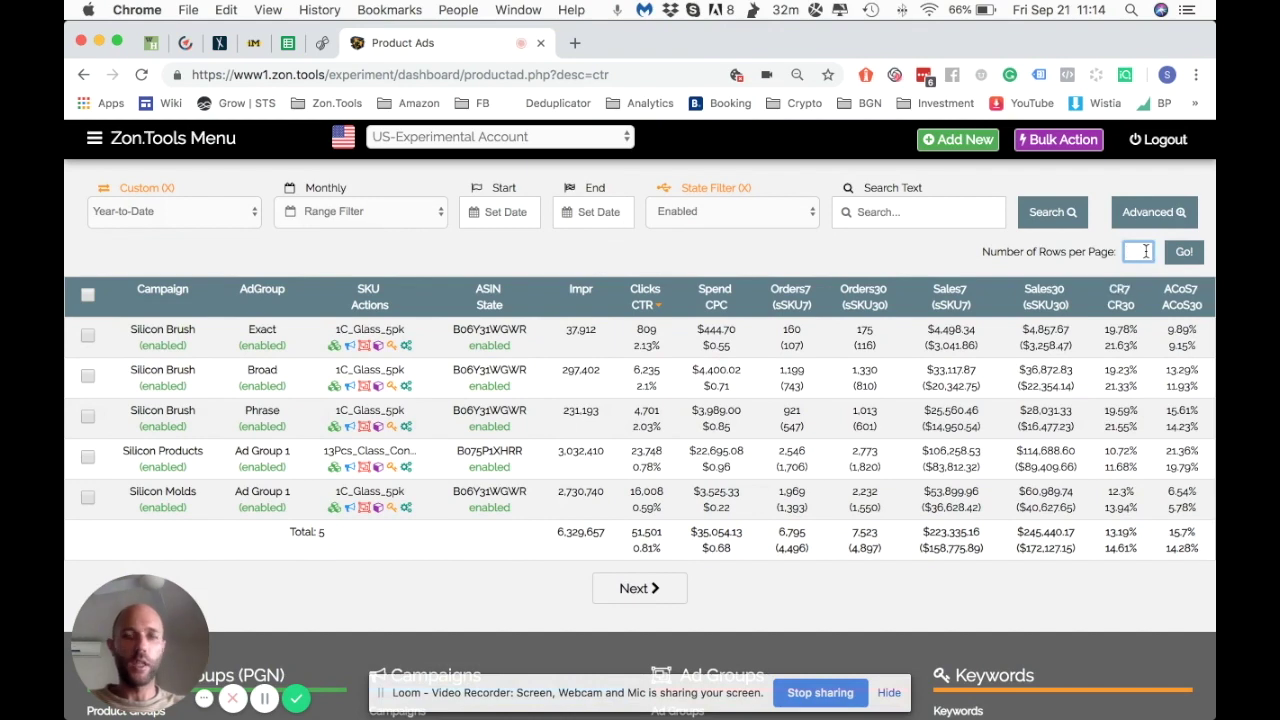
pyautogui.write('10')
pyautogui.click(1184, 252)
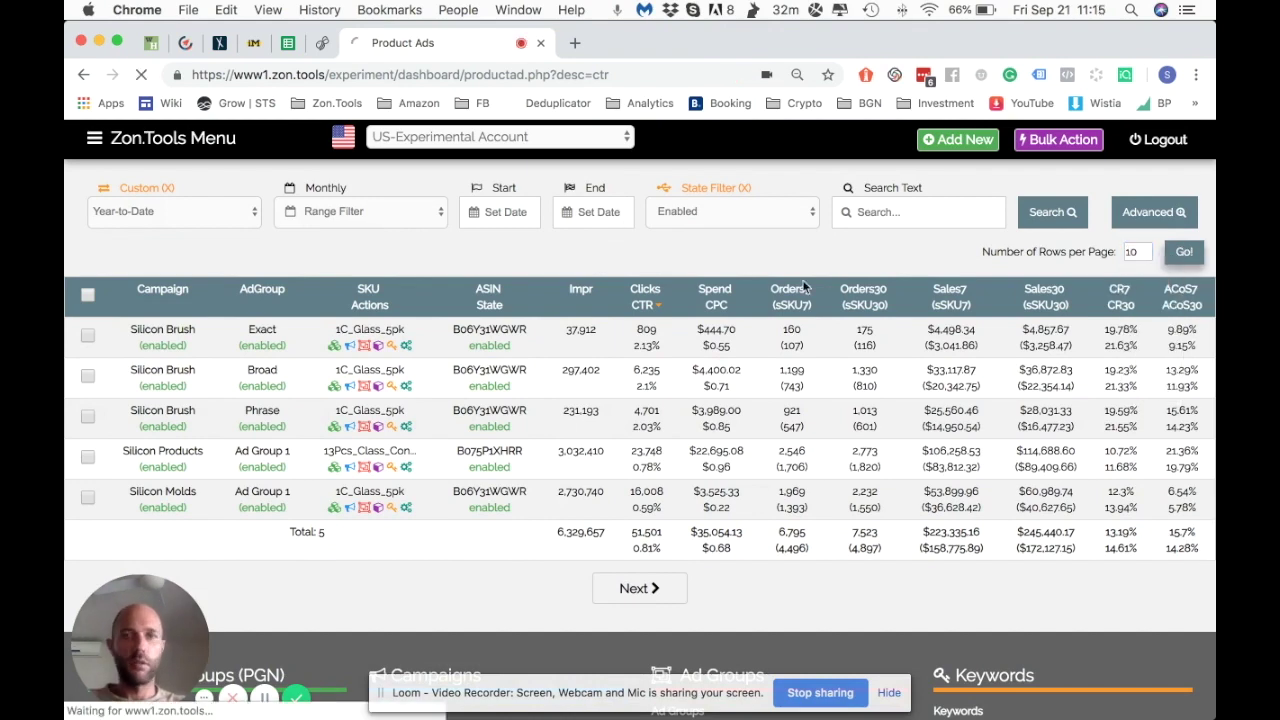
# Select the Silicon Molds, Silicon Products and three Silicon Brush ad rows
pyautogui.scroll(-2, 457, 355)
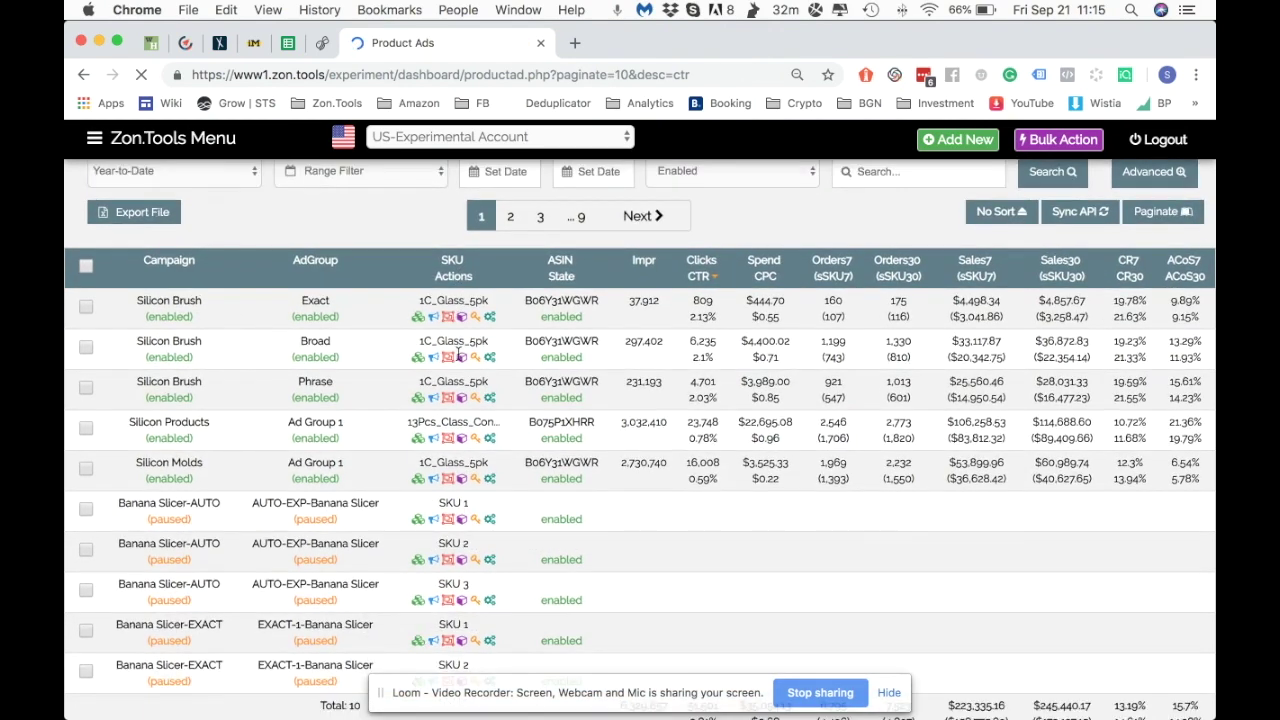
pyautogui.click(85, 468)
pyautogui.click(86, 428)
pyautogui.click(86, 387)
pyautogui.click(86, 347)
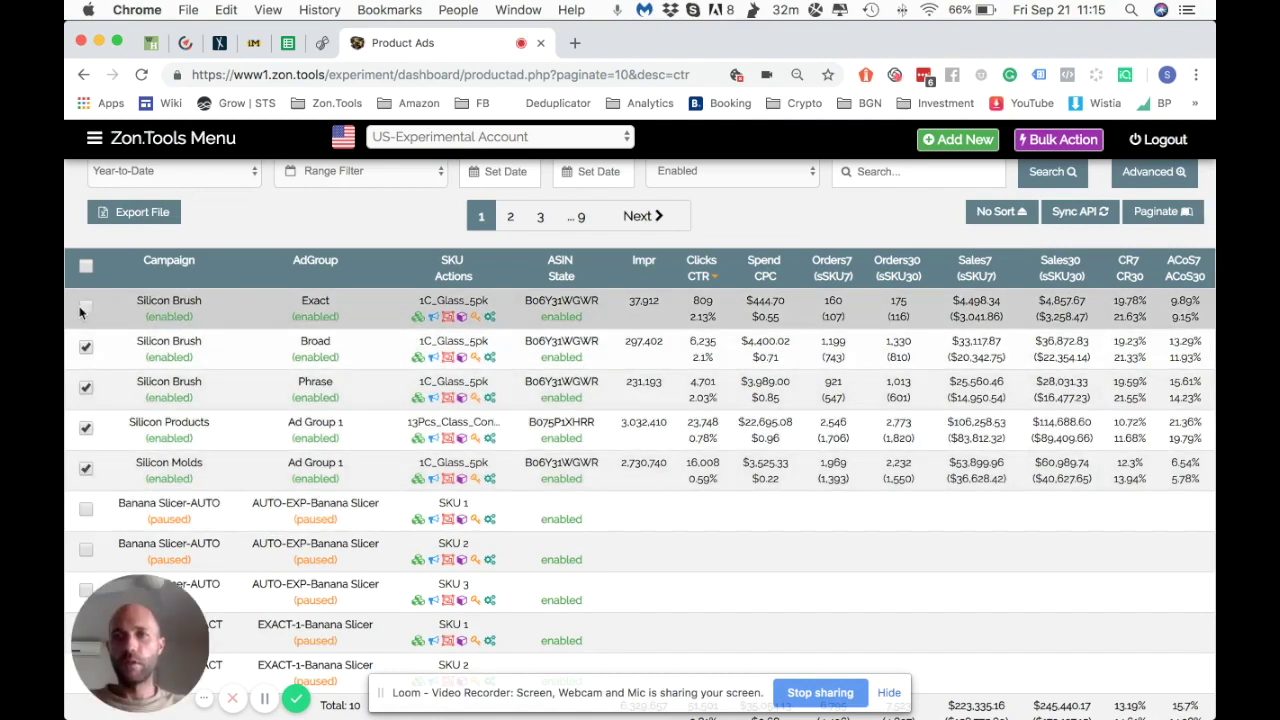
pyautogui.click(85, 306)
pyautogui.scroll(1, 300, 370)
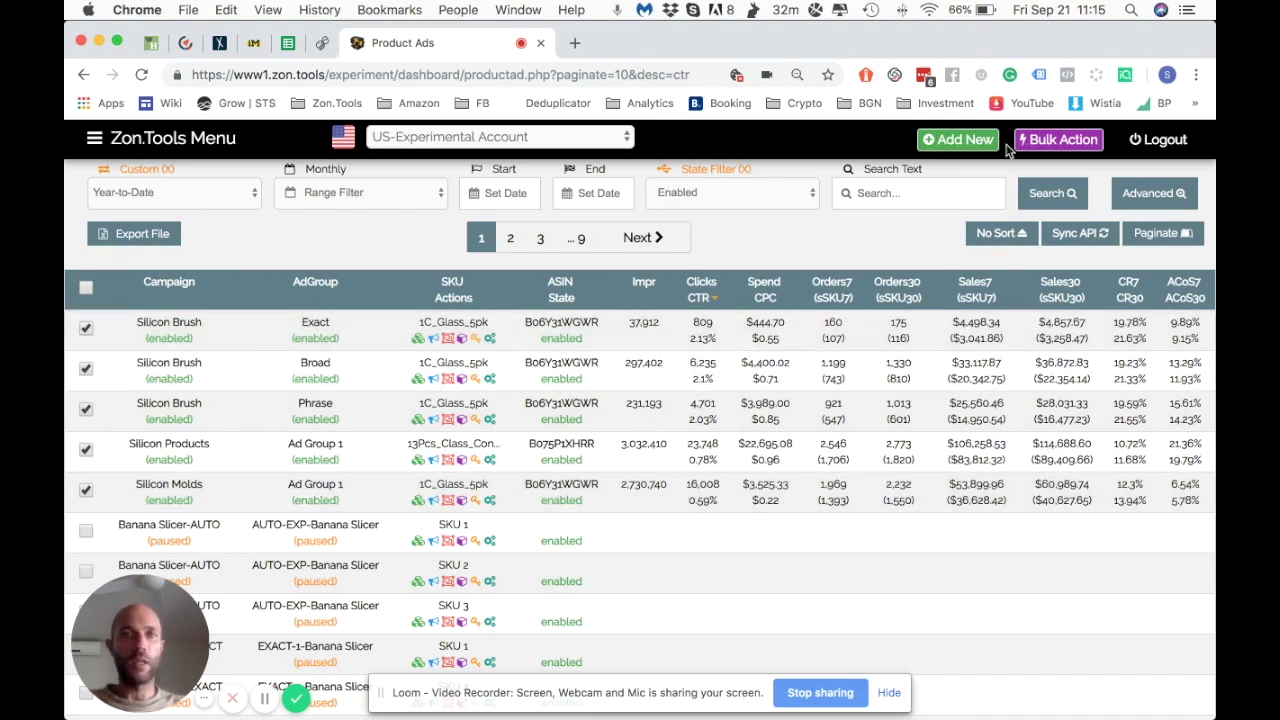
# Open the Add SKUs form with the five selected ads' SKUs prefilled and target the Banana Slicer PGN
pyautogui.click(973, 151)
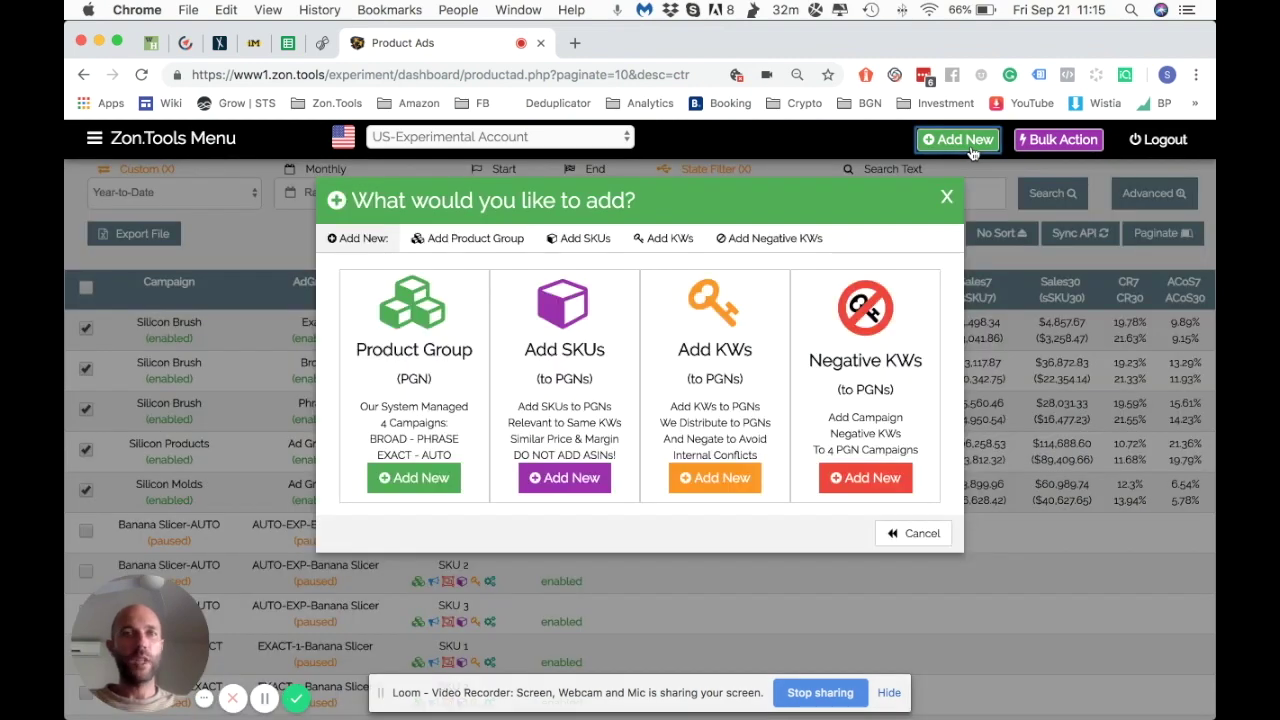
pyautogui.click(562, 392)
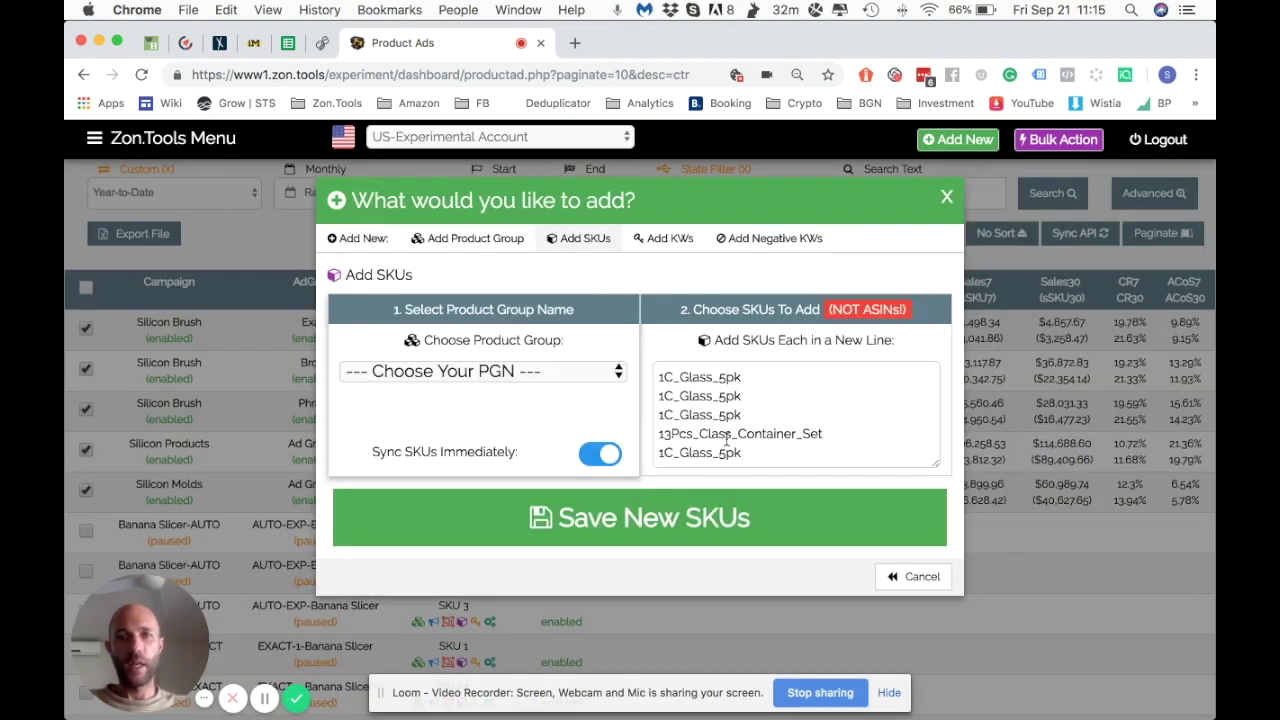
pyautogui.moveTo(680, 414); pyautogui.dragTo(655, 375)
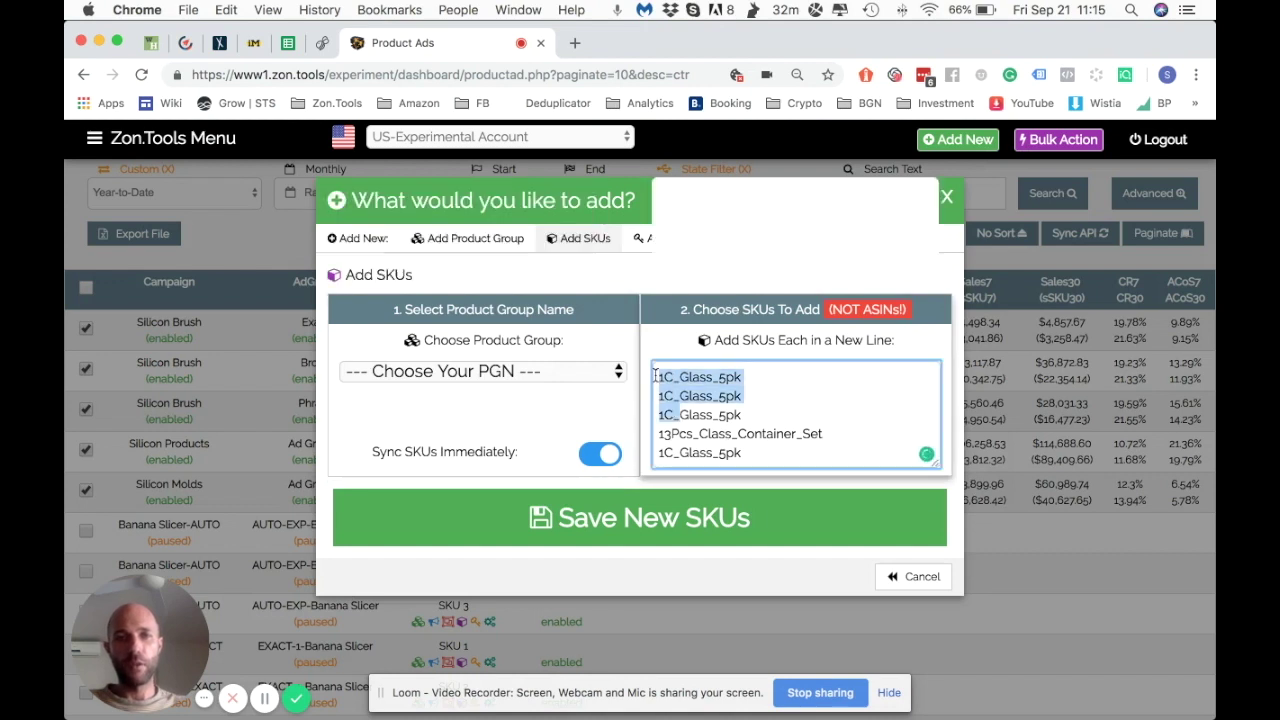
pyautogui.click(724, 426)
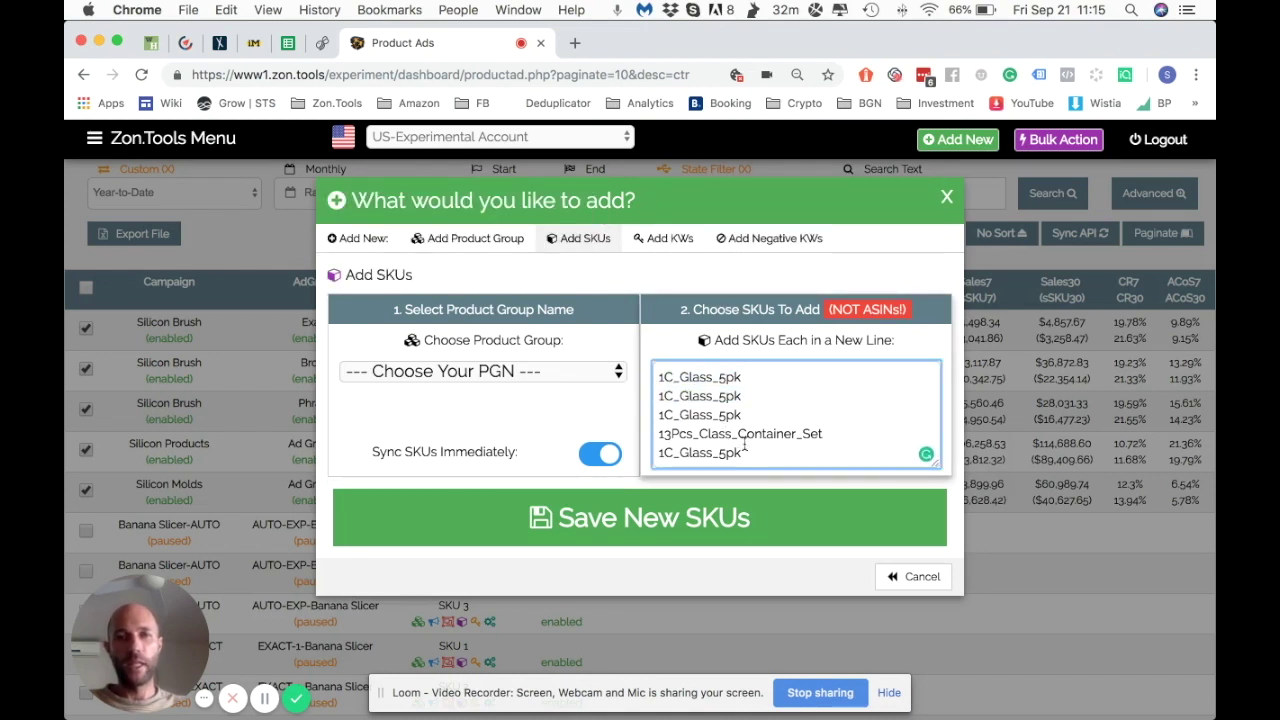
pyautogui.click(597, 374)
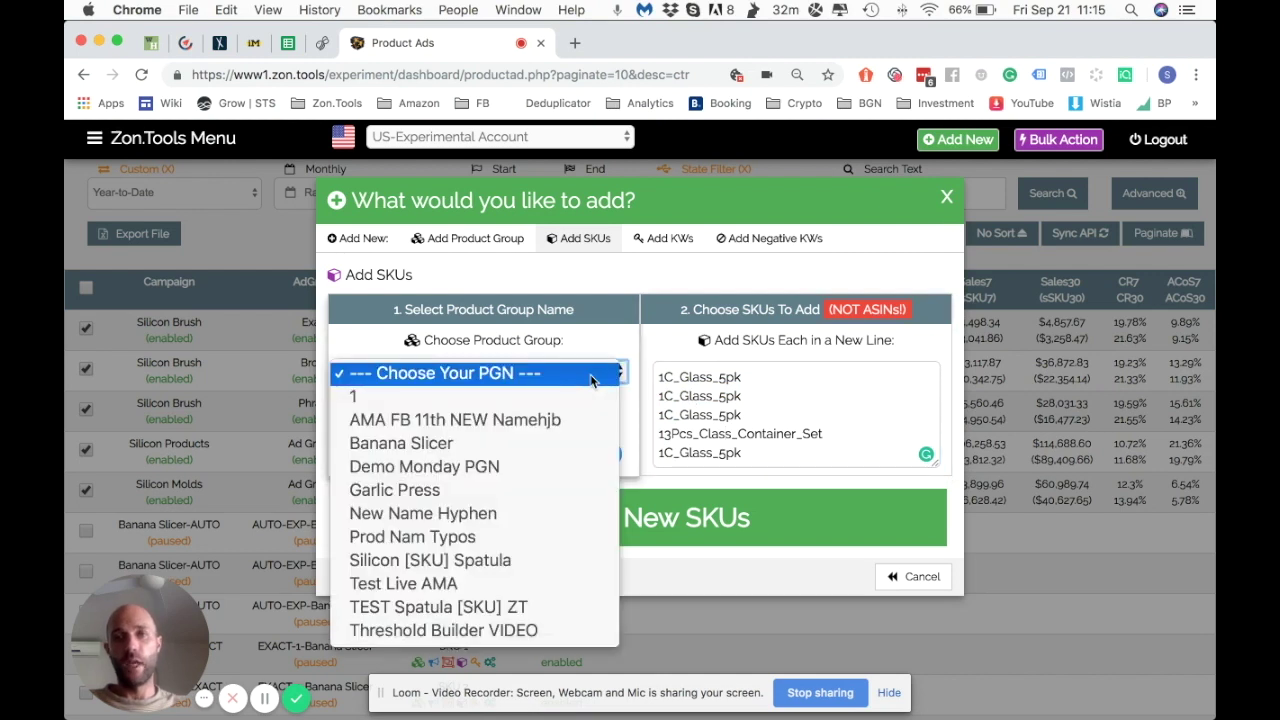
pyautogui.click(490, 446)
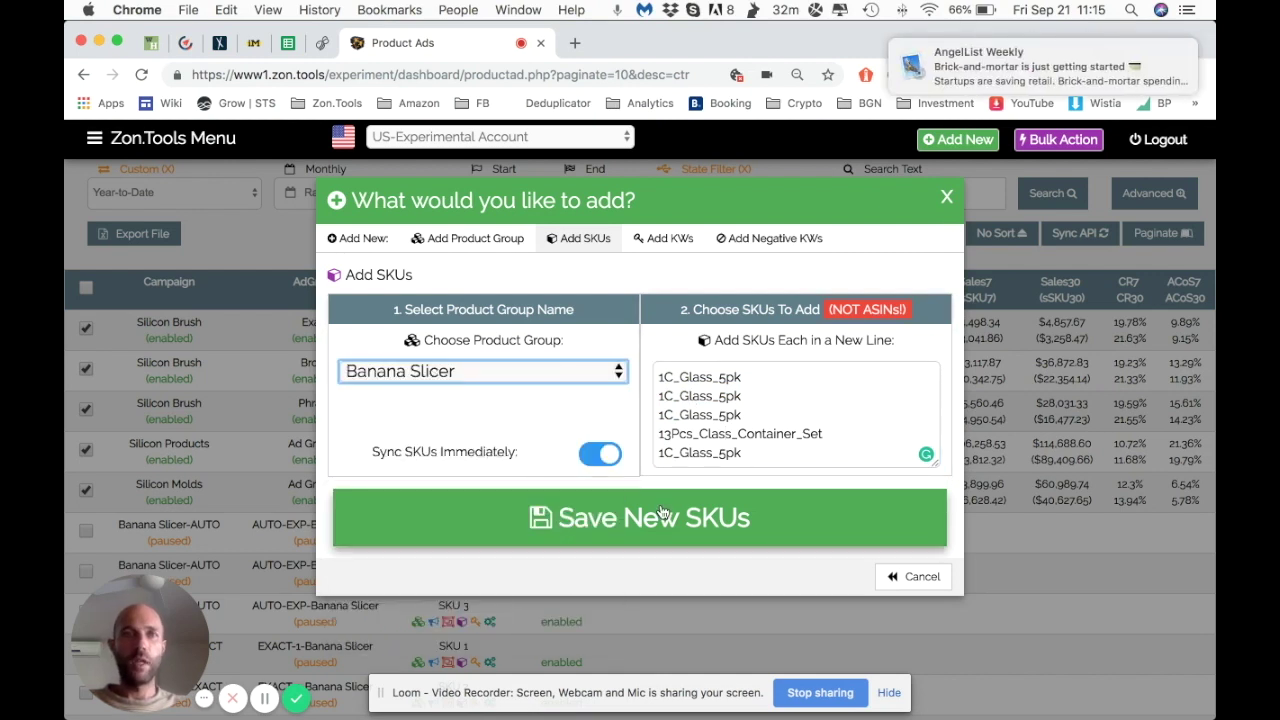